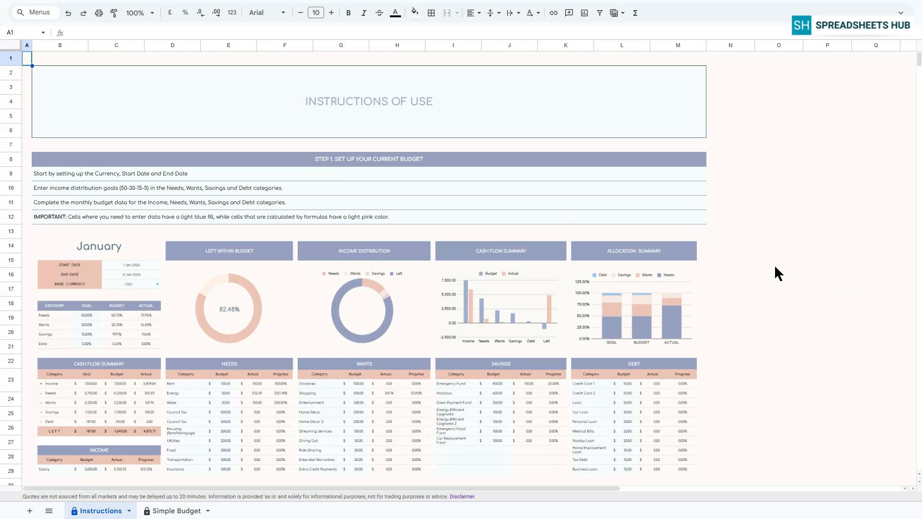
Step: Set the budget period's start date to 1 Sep 2025 and end date to 30 Sep 2025
{"action": "scroll", "coordinate": [774, 267], "scroll_direction": "down", "scroll_amount": 3}
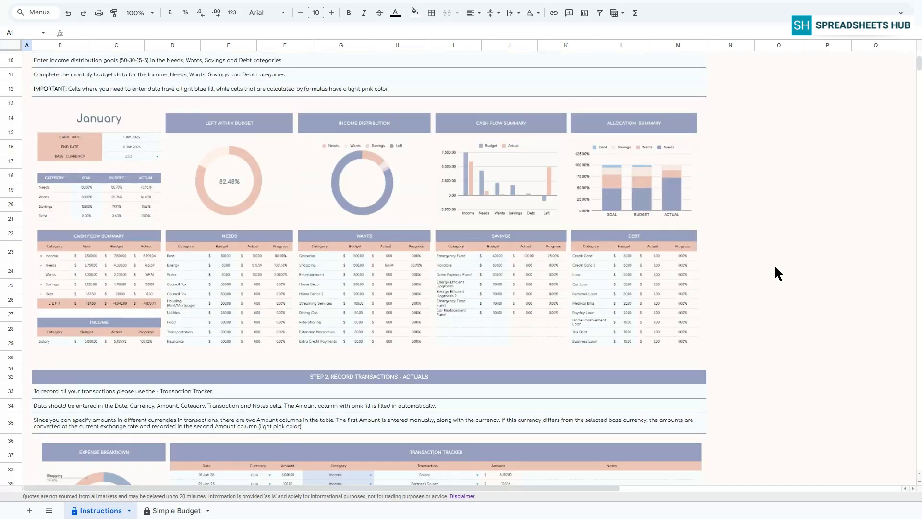
{"action": "scroll", "coordinate": [775, 267], "scroll_direction": "down", "scroll_amount": 3}
{"action": "scroll", "coordinate": [775, 267], "scroll_direction": "down", "scroll_amount": 3}
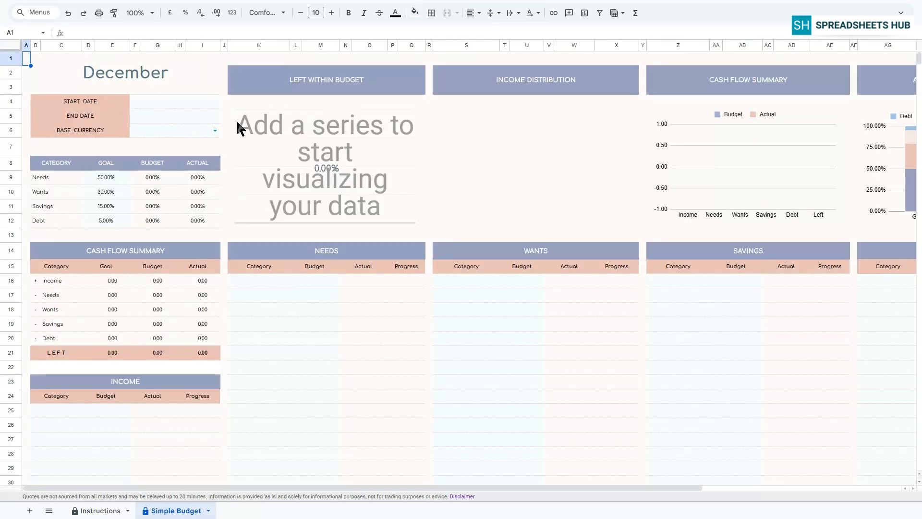
{"action": "double_click", "coordinate": [163, 102]}
{"action": "left_click", "coordinate": [139, 149]}
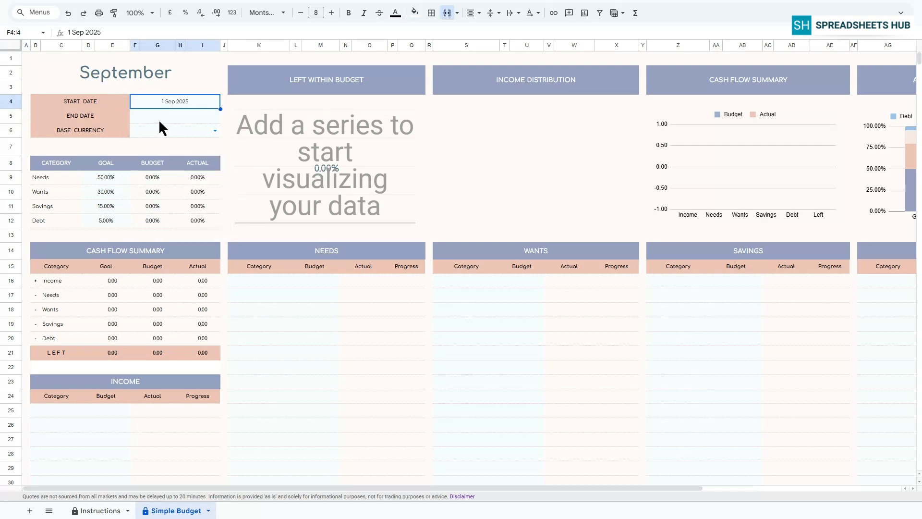
{"action": "double_click", "coordinate": [160, 115]}
{"action": "left_click", "coordinate": [157, 218]}
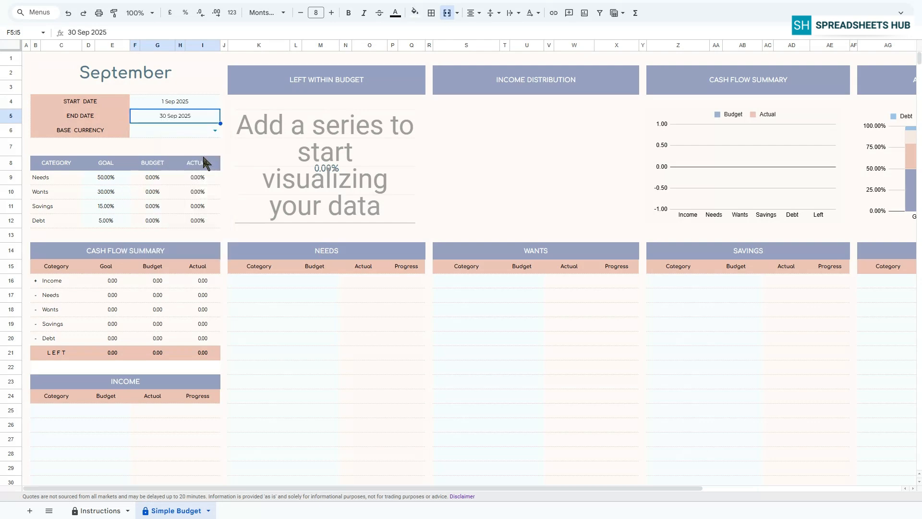
Step: Choose USD as the base currency
{"action": "left_click", "coordinate": [215, 130]}
{"action": "scroll", "coordinate": [165, 391], "scroll_direction": "down", "scroll_amount": 10}
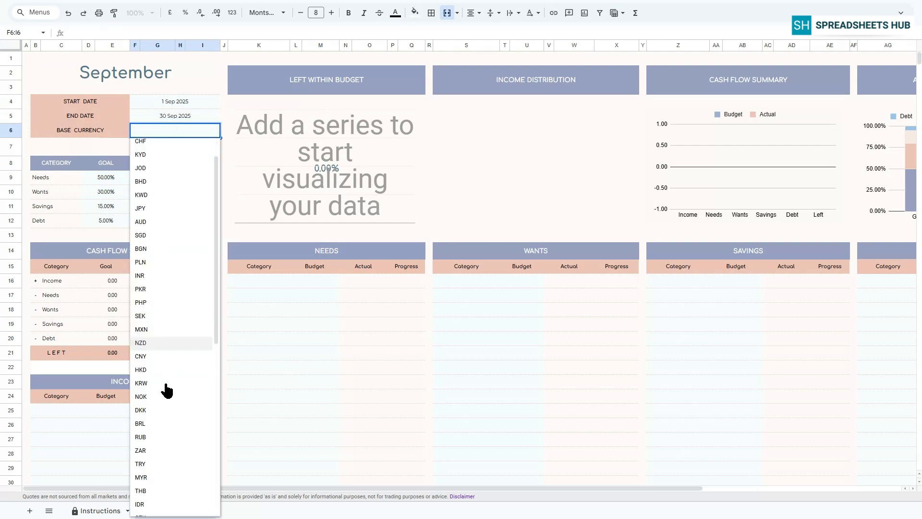
{"action": "left_click", "coordinate": [144, 492]}
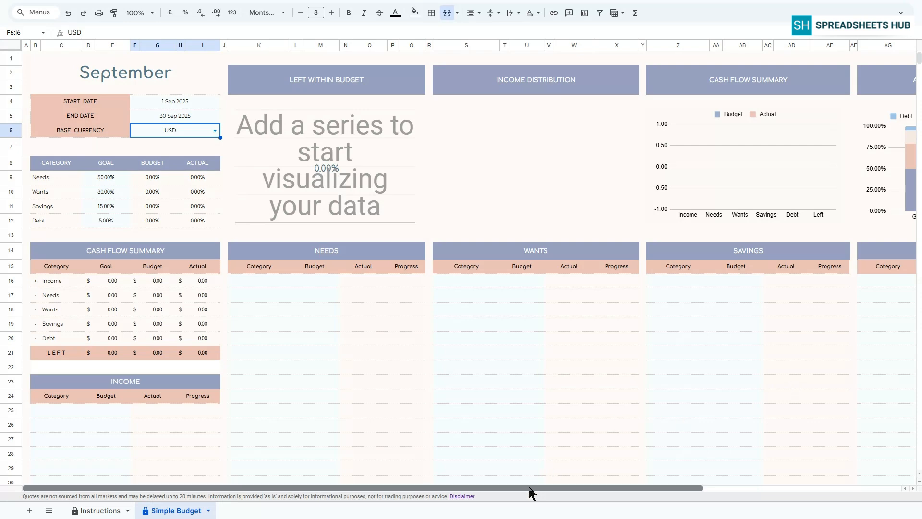
Step: Enter income categories Salary 1, Salary 2, Salary 3, Bonus 1 and Bonus 2 in the Income table
{"action": "left_click_drag", "start_coordinate": [528, 486], "coordinate": [651, 486]}
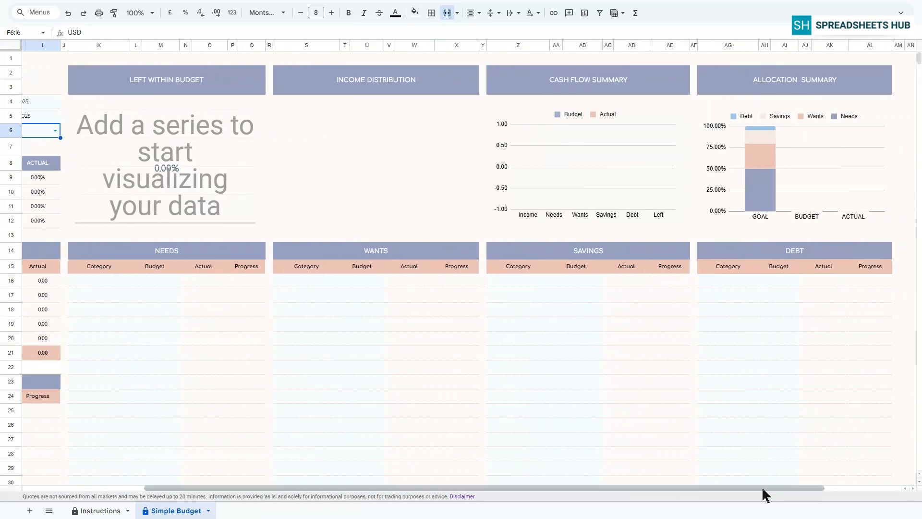
{"action": "left_click_drag", "start_coordinate": [761, 486], "coordinate": [633, 486]}
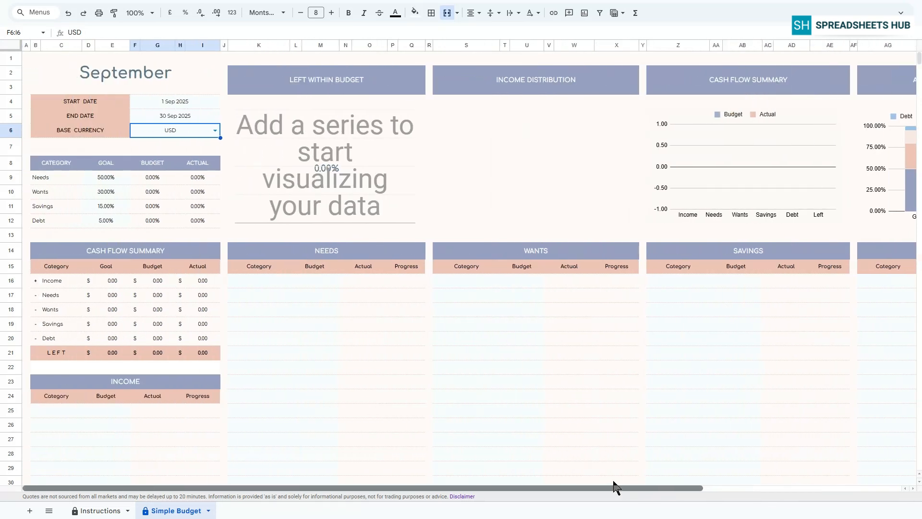
{"action": "left_click", "coordinate": [71, 411]}
{"action": "type", "text": "Salary 1"}
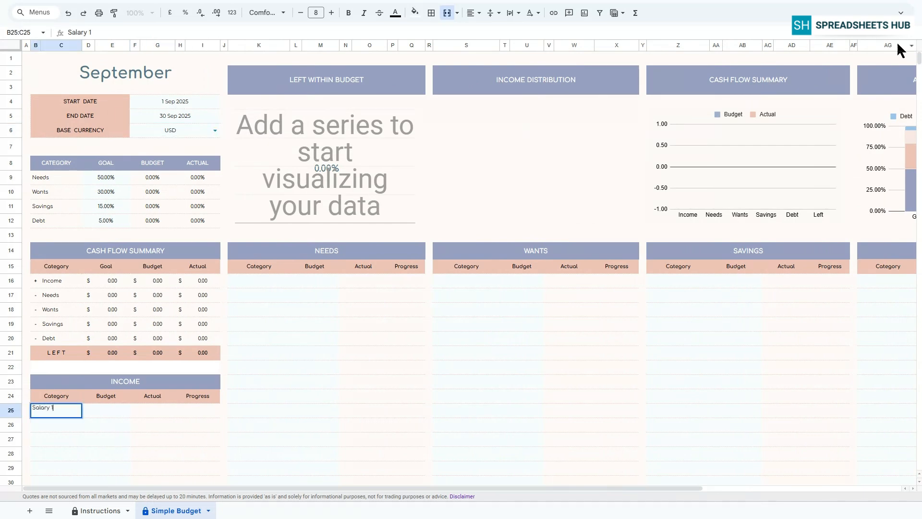
{"action": "key", "text": "Return"}
{"action": "type", "text": "Salary 2"}
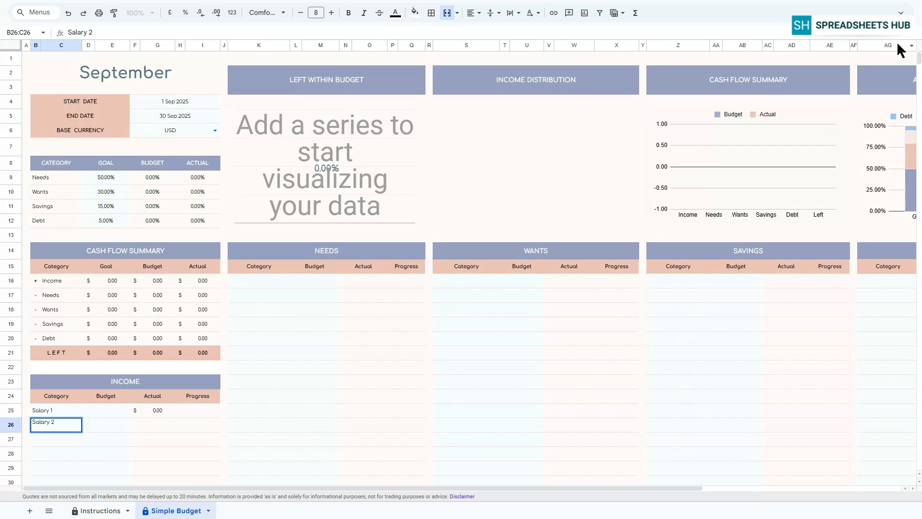
{"action": "key", "text": "Return"}
{"action": "type", "text": "Salary 3"}
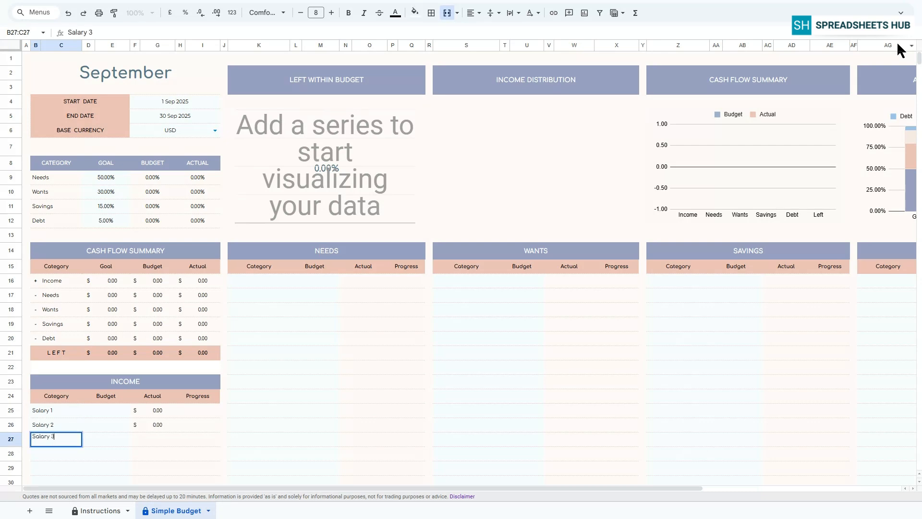
{"action": "key", "text": "Return"}
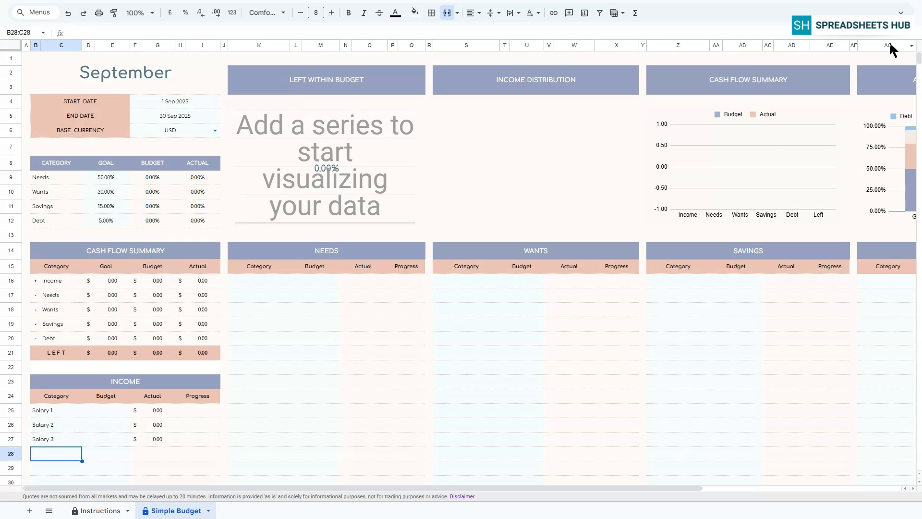
{"action": "type", "text": "Bonus"}
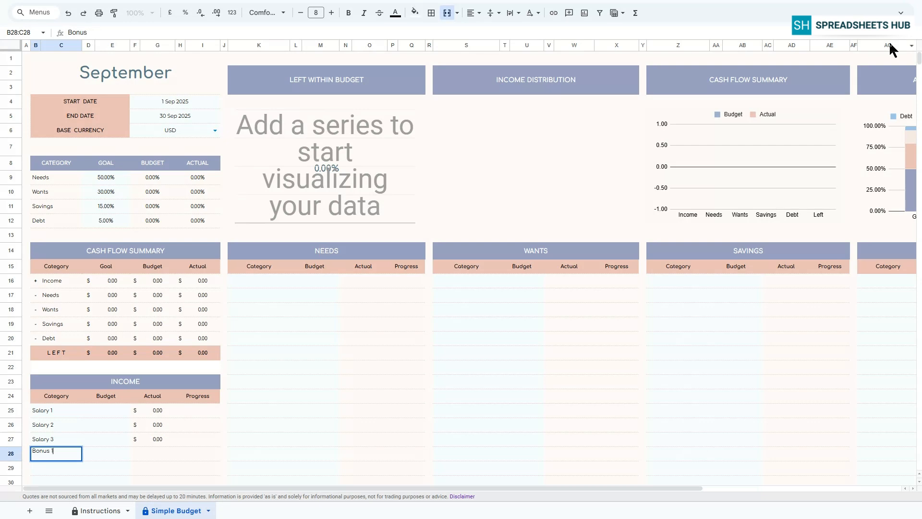
{"action": "type", "text": " 1"}
{"action": "key", "text": "Return"}
{"action": "type", "text": "Bonus 2"}
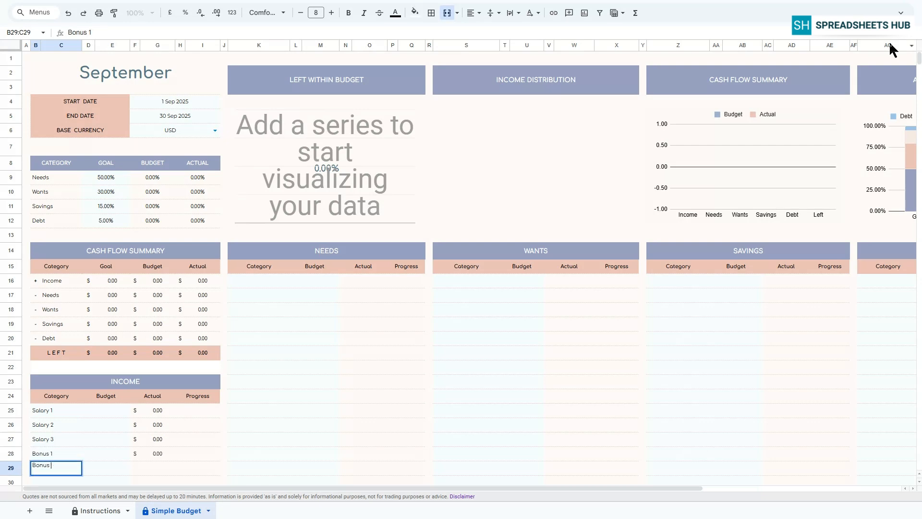
{"action": "key", "text": "Return"}
Step: Enter income budgets of 2000, 1,500, 2000, 500 and 500 for the five income categories
{"action": "scroll", "coordinate": [379, 352], "scroll_direction": "down", "scroll_amount": 2}
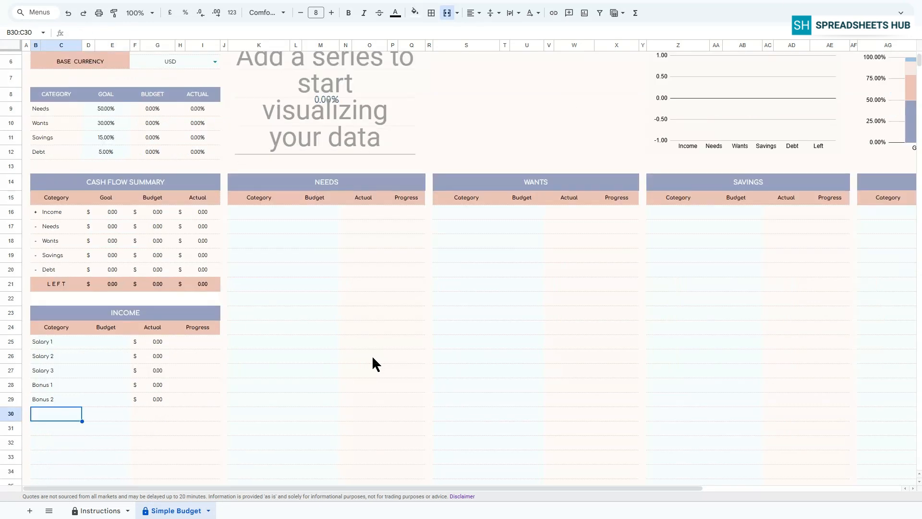
{"action": "left_click", "coordinate": [105, 340]}
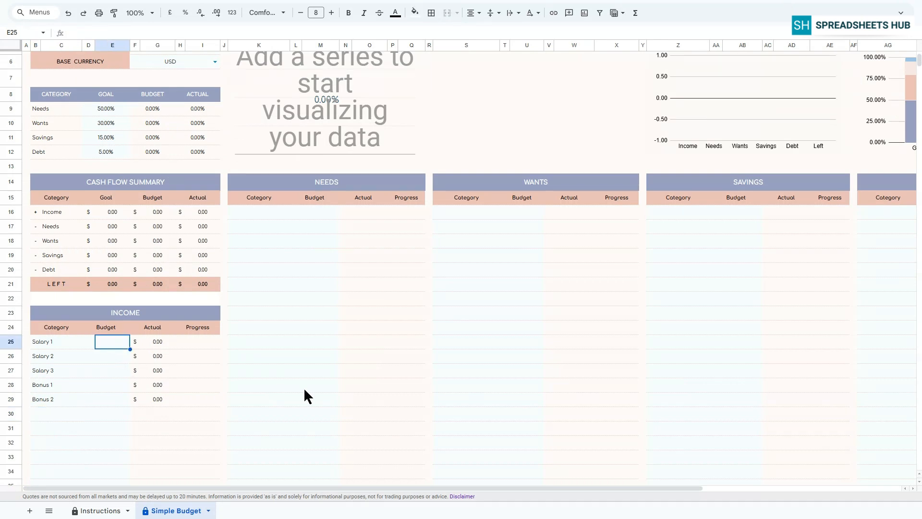
{"action": "type", "text": "2000"}
{"action": "key", "text": "Return"}
{"action": "type", "text": "1"}
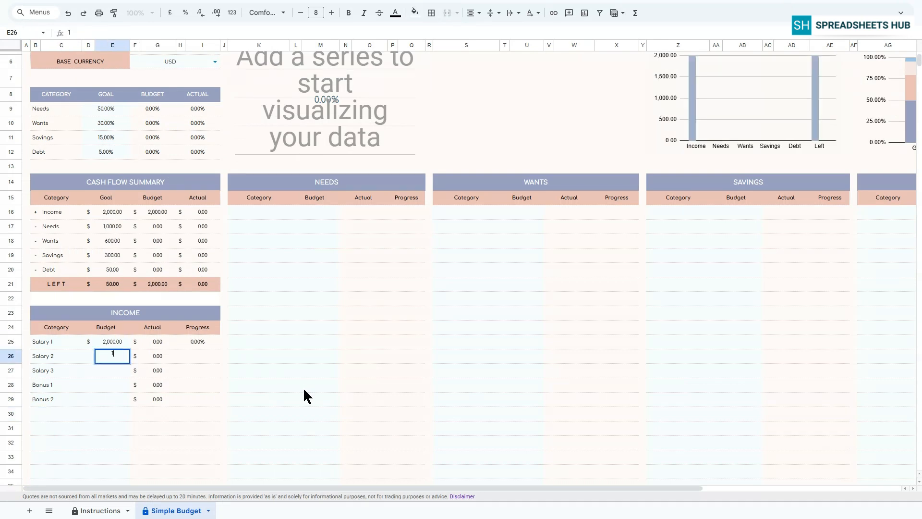
{"action": "type", "text": ",500"}
{"action": "key", "text": "Return"}
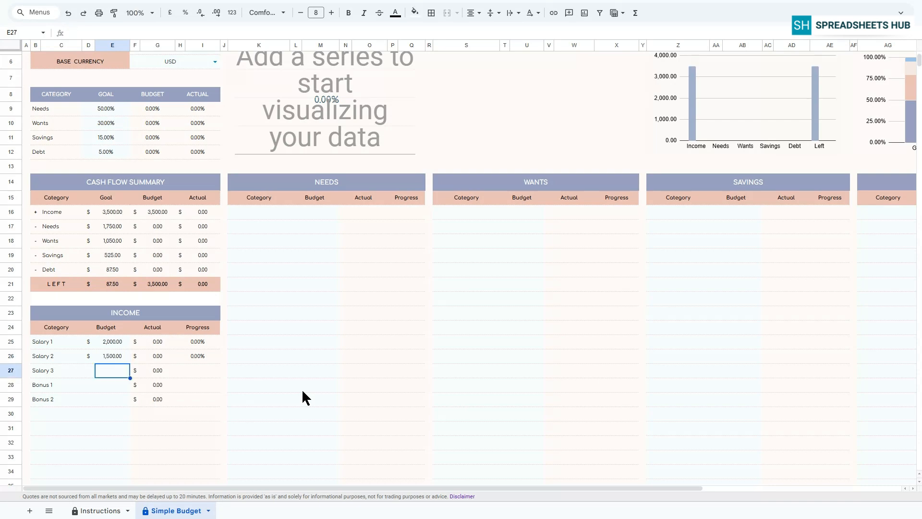
{"action": "type", "text": "2000"}
{"action": "key", "text": "Return"}
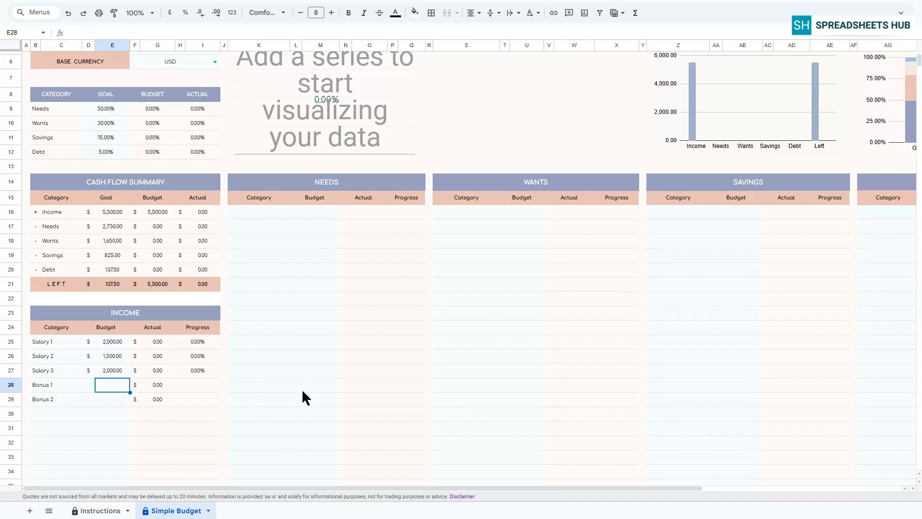
{"action": "type", "text": "500"}
{"action": "key", "text": "Return"}
{"action": "type", "text": "500"}
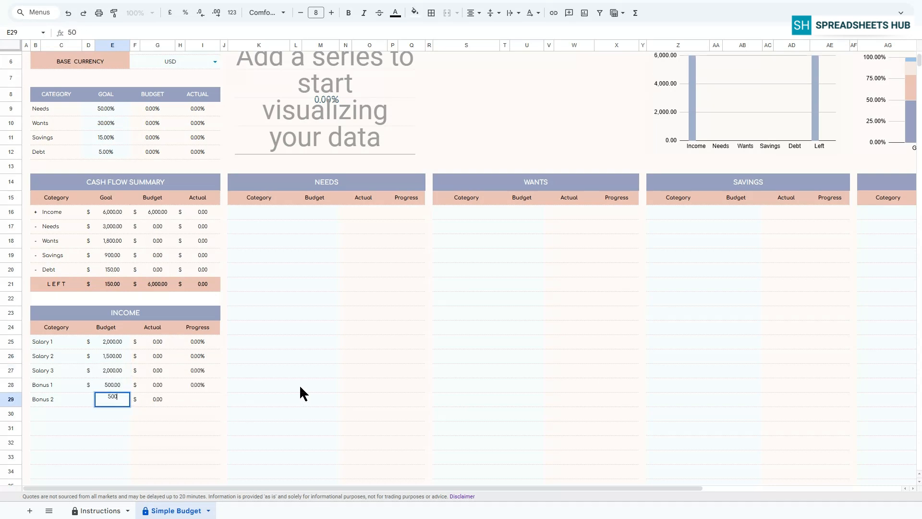
{"action": "key", "text": "Return"}
Step: Inspect the formulas in the Salary 1 row's currency, Actual and Progress cells
{"action": "left_click", "coordinate": [150, 341]}
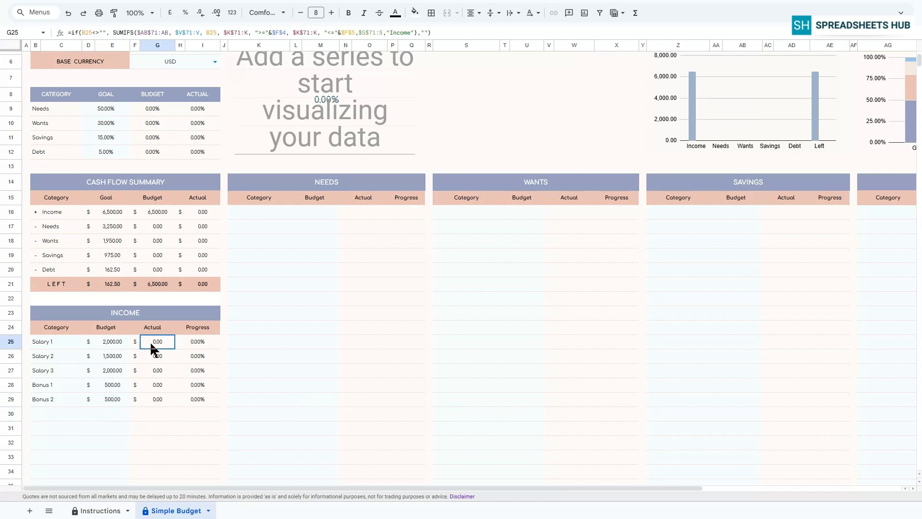
{"action": "left_click", "coordinate": [190, 341]}
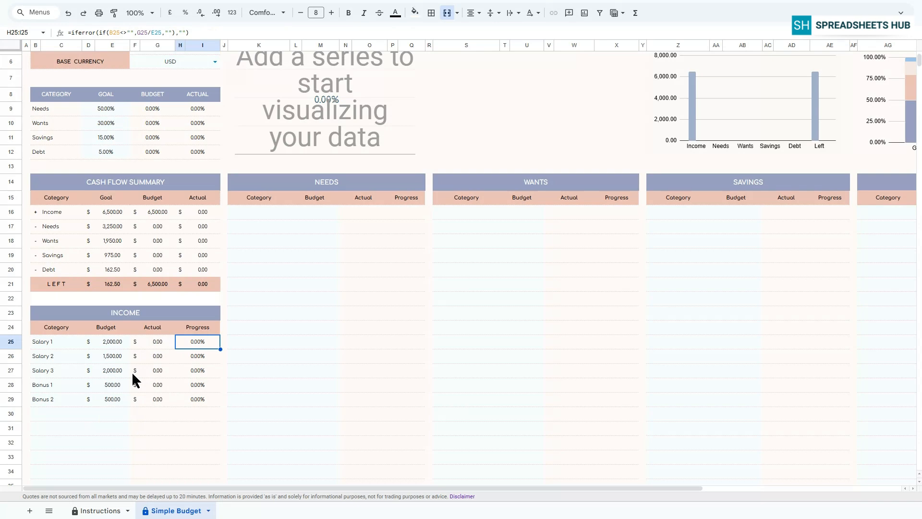
{"action": "left_click", "coordinate": [128, 340]}
{"action": "left_click", "coordinate": [136, 342]}
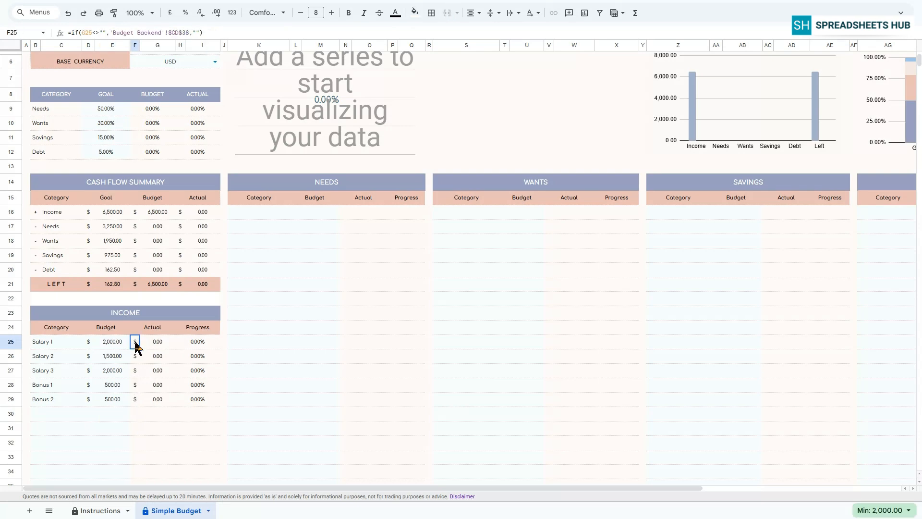
{"action": "scroll", "coordinate": [860, 210], "scroll_direction": "up", "scroll_amount": 2}
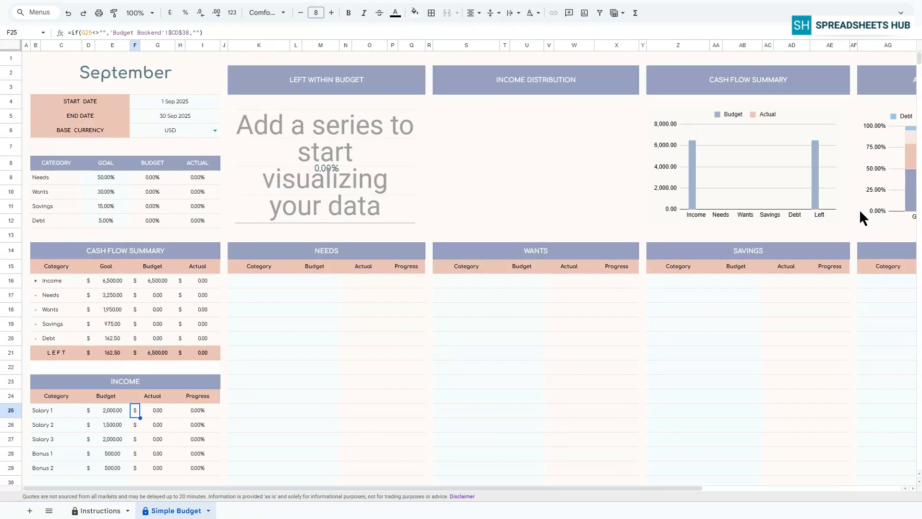
Step: Enter needs categories Rent, Water, Tax, Food and Insurance in the Needs table
{"action": "left_click", "coordinate": [244, 287]}
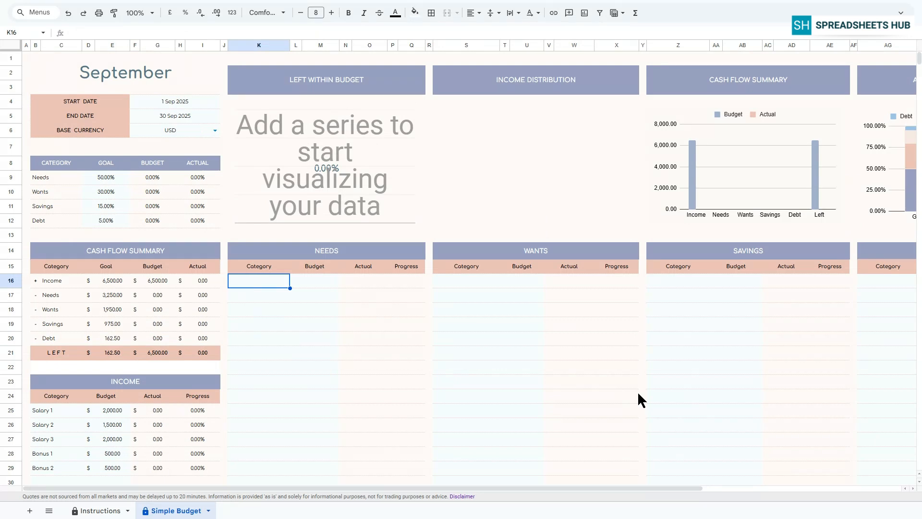
{"action": "type", "text": "Re"}
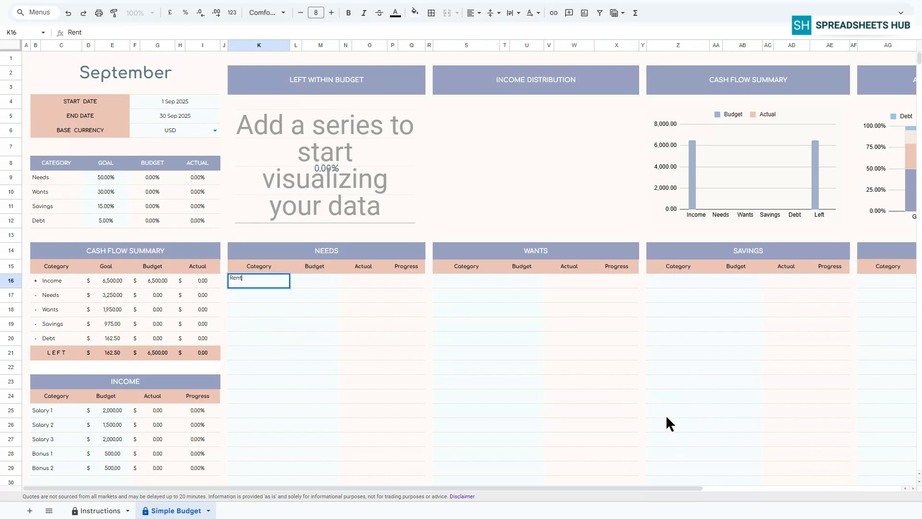
{"action": "type", "text": "nt"}
{"action": "key", "text": "Return"}
{"action": "type", "text": "Water"}
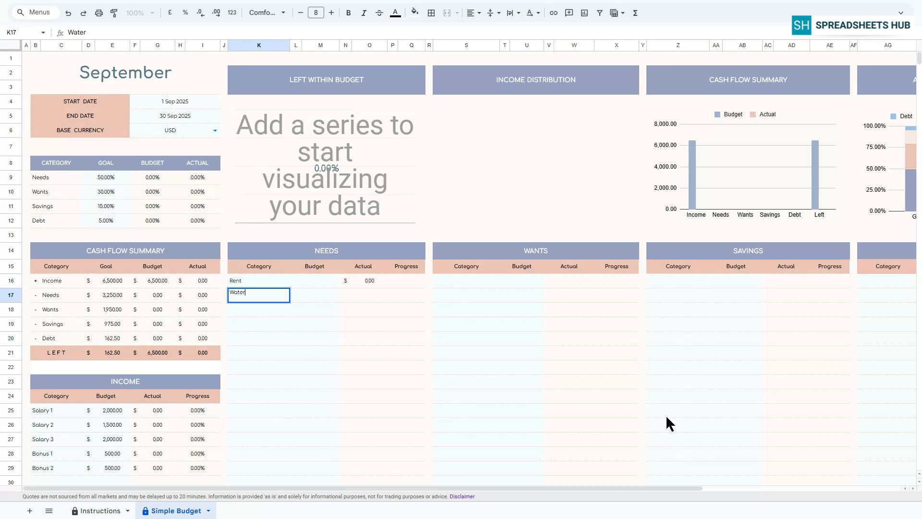
{"action": "key", "text": "Return"}
{"action": "type", "text": "Tax"}
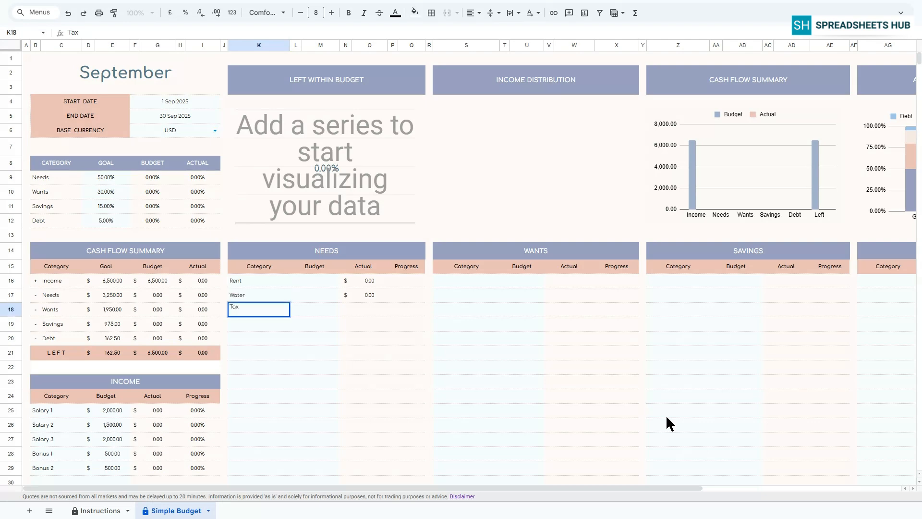
{"action": "key", "text": "Return"}
{"action": "type", "text": "Food"}
{"action": "key", "text": "Return"}
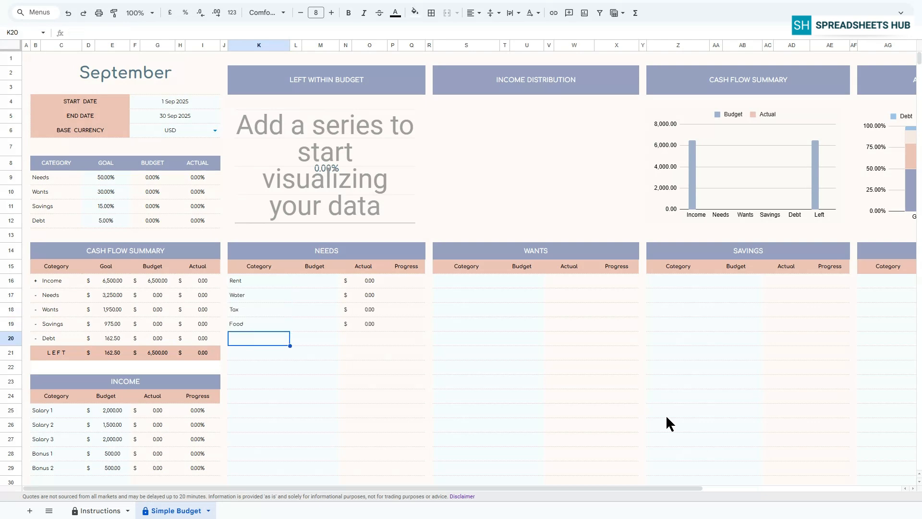
{"action": "type", "text": "Insurance"}
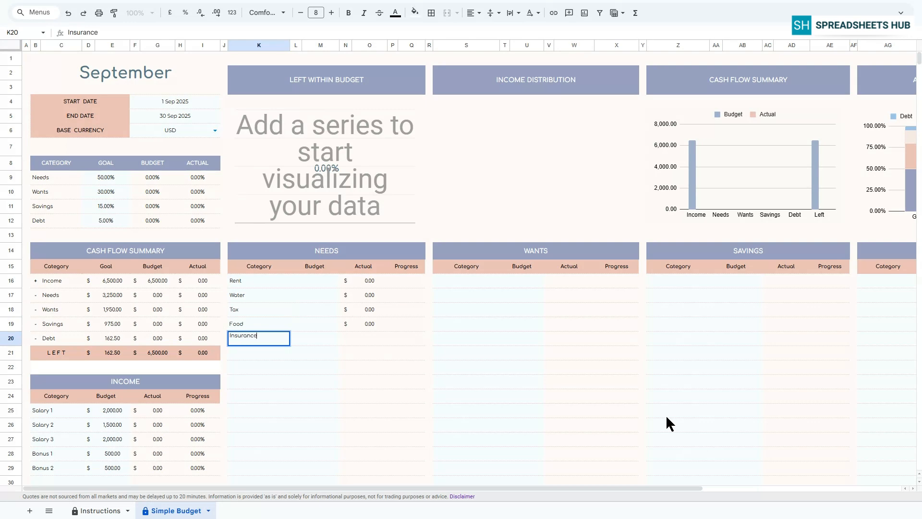
{"action": "key", "text": "Return"}
Step: Enter needs budgets of 1500, 100, 150, 600 and 200 for the five needs categories
{"action": "left_click", "coordinate": [316, 282]}
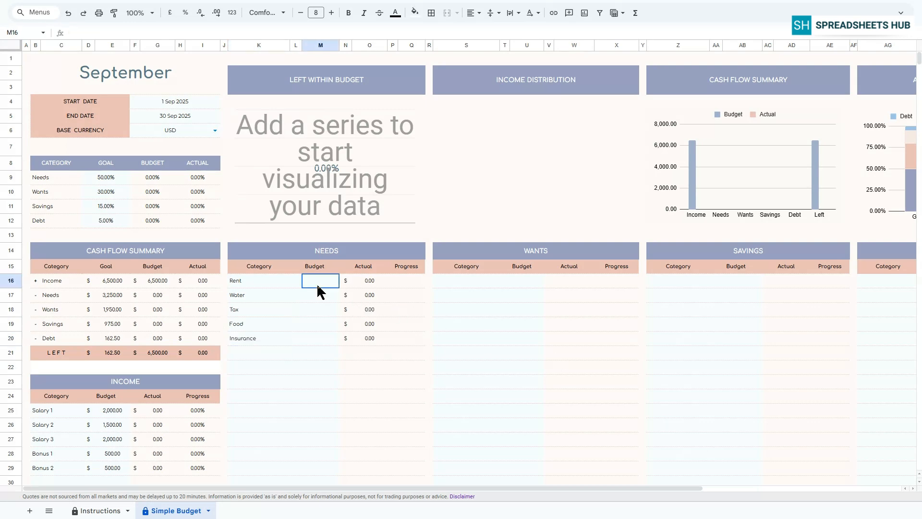
{"action": "type", "text": "1500"}
{"action": "key", "text": "Return"}
{"action": "type", "text": "100"}
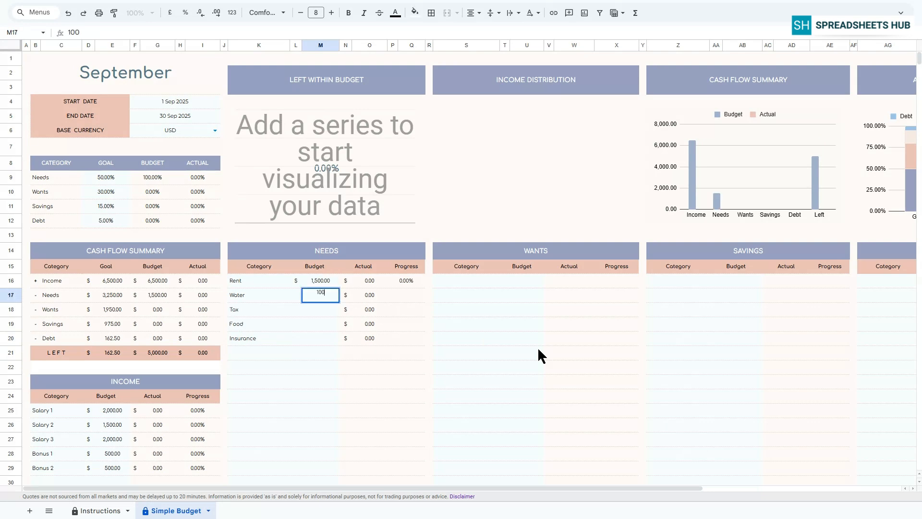
{"action": "key", "text": "Return"}
{"action": "type", "text": "150"}
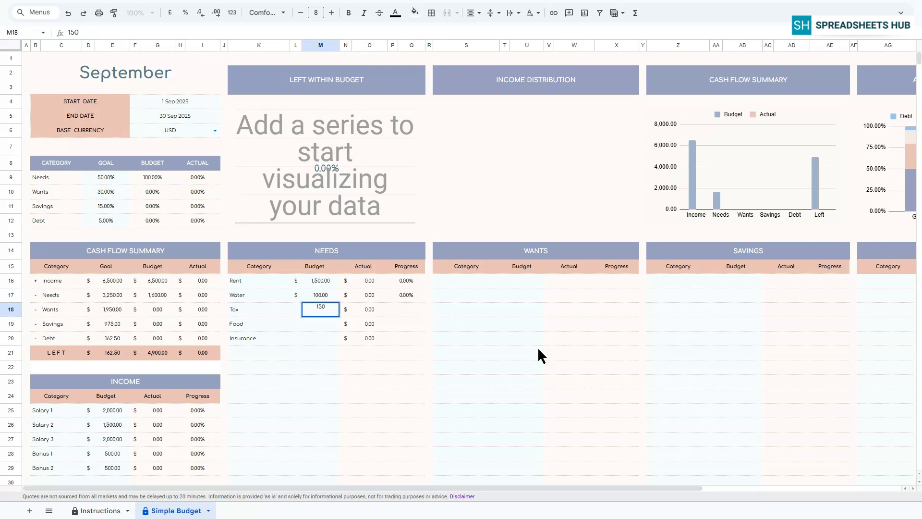
{"action": "key", "text": "Return"}
{"action": "type", "text": "600"}
{"action": "key", "text": "Return"}
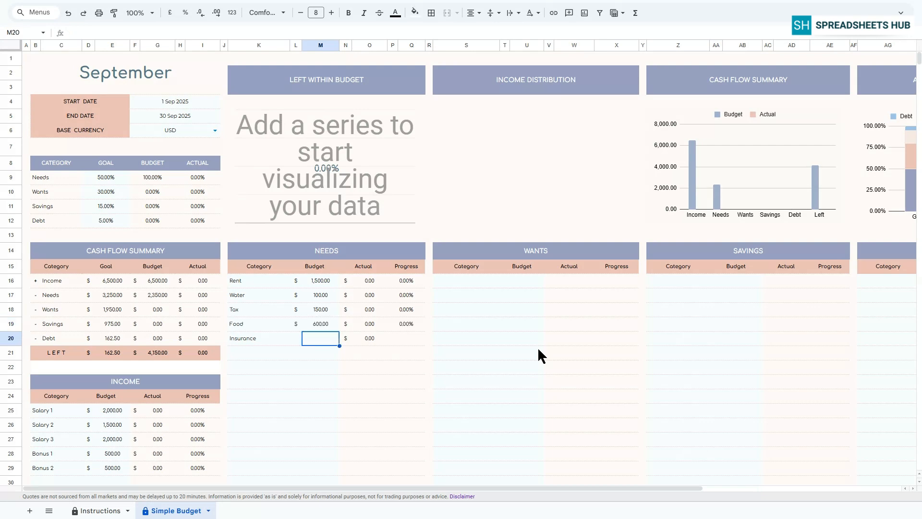
{"action": "type", "text": "200"}
{"action": "key", "text": "Return"}
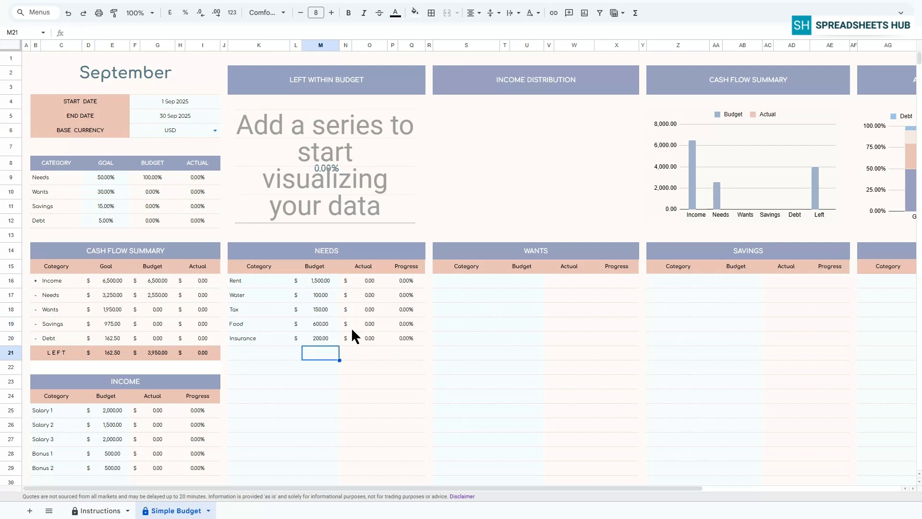
Step: Enter wants categories Shopping, Decor, Travel and Fitness in the Wants table
{"action": "left_click", "coordinate": [467, 282]}
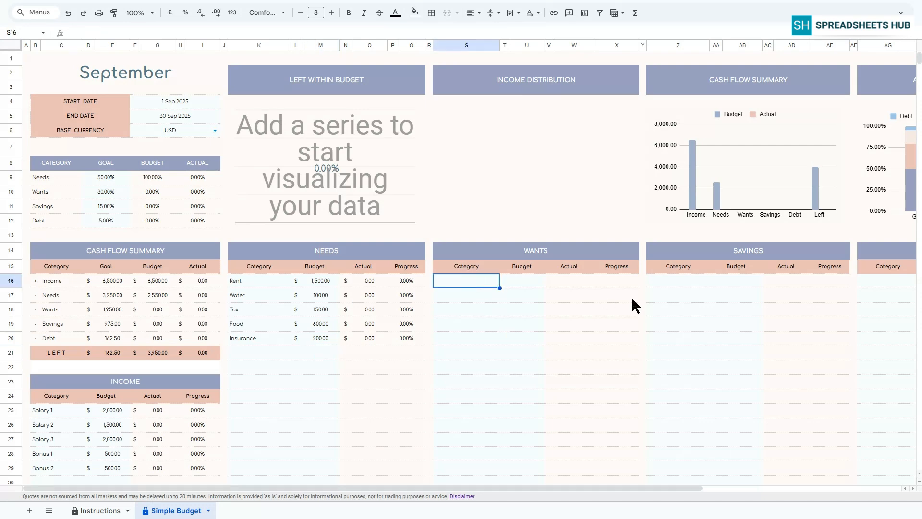
{"action": "type", "text": "Shopping"}
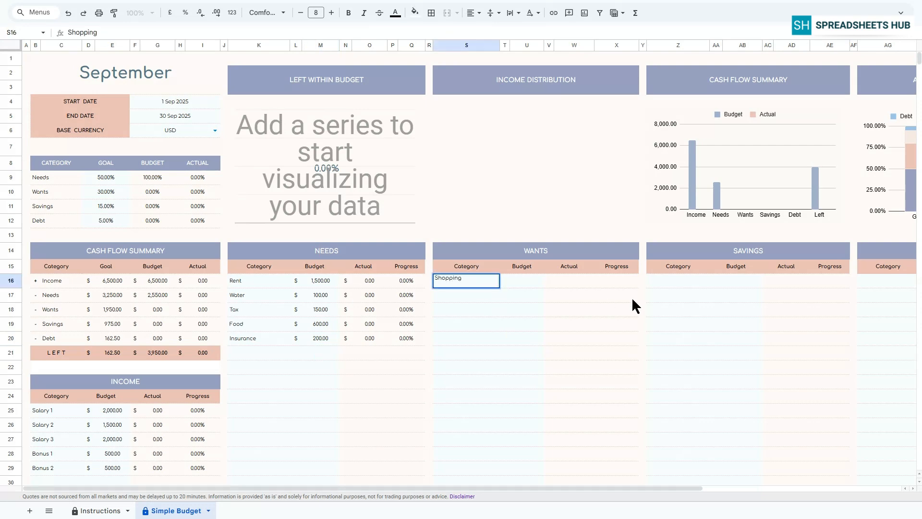
{"action": "key", "text": "Return"}
{"action": "type", "text": "Decor"}
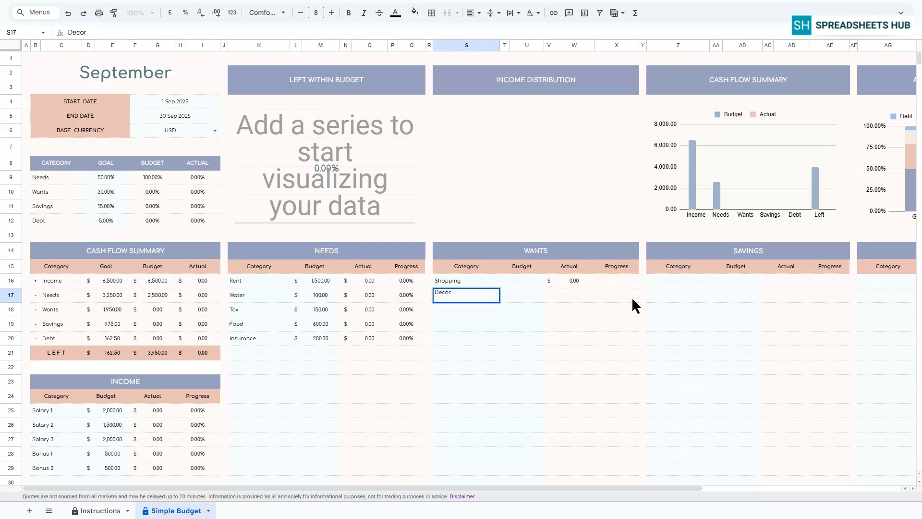
{"action": "key", "text": "Return"}
{"action": "type", "text": "Travel"}
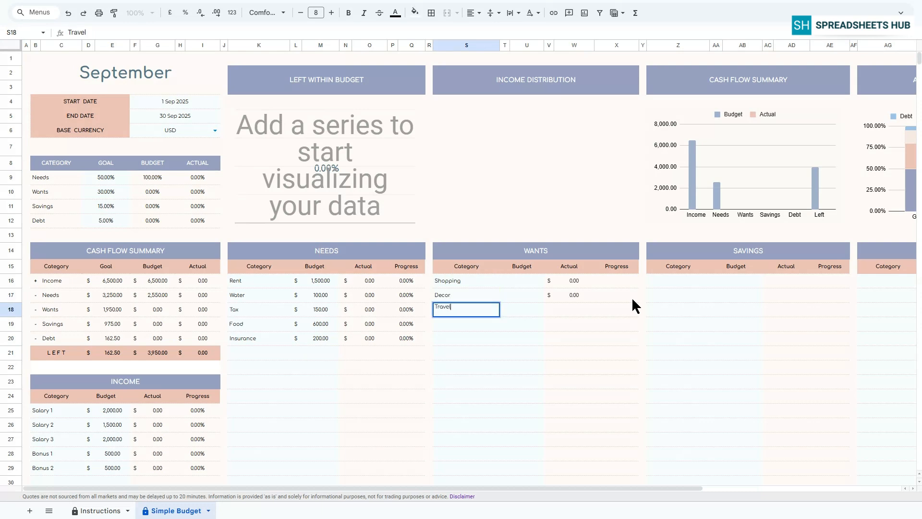
{"action": "key", "text": "Return"}
{"action": "type", "text": "Fitness"}
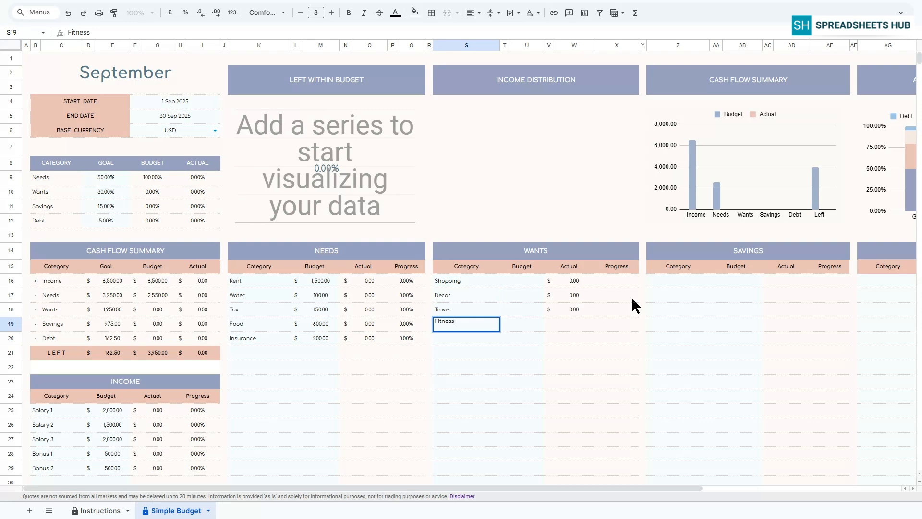
{"action": "key", "text": "Return"}
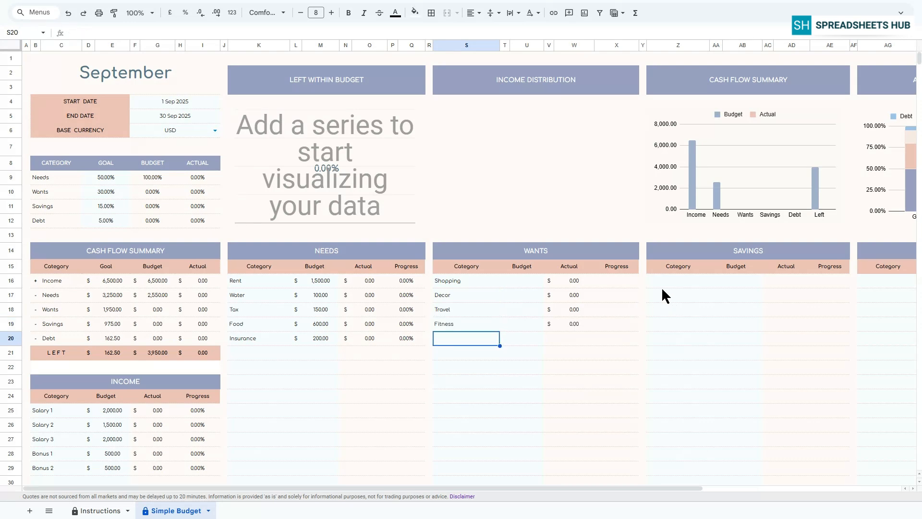
Step: Enter wants budgets of 500, 300, 500 and 200 for the four wants categories
{"action": "left_click", "coordinate": [517, 282]}
{"action": "type", "text": "500"}
{"action": "key", "text": "Return"}
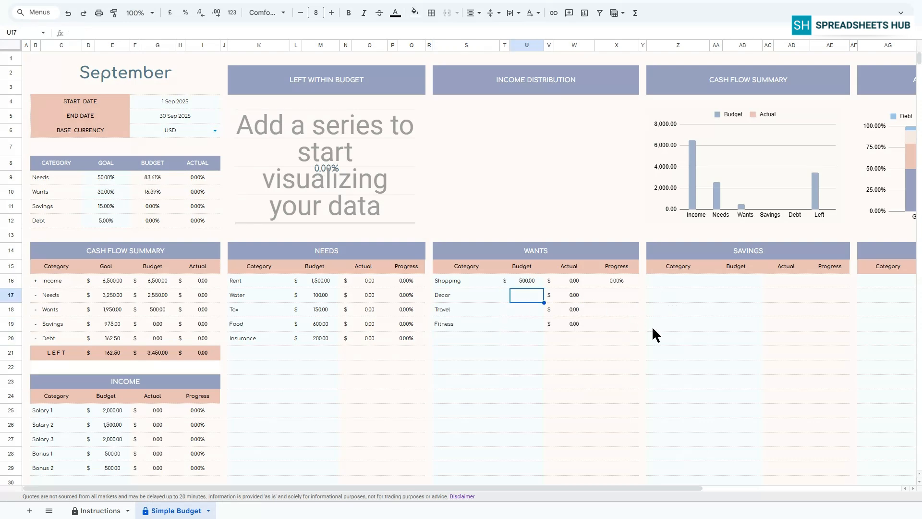
{"action": "type", "text": "300"}
{"action": "key", "text": "Return"}
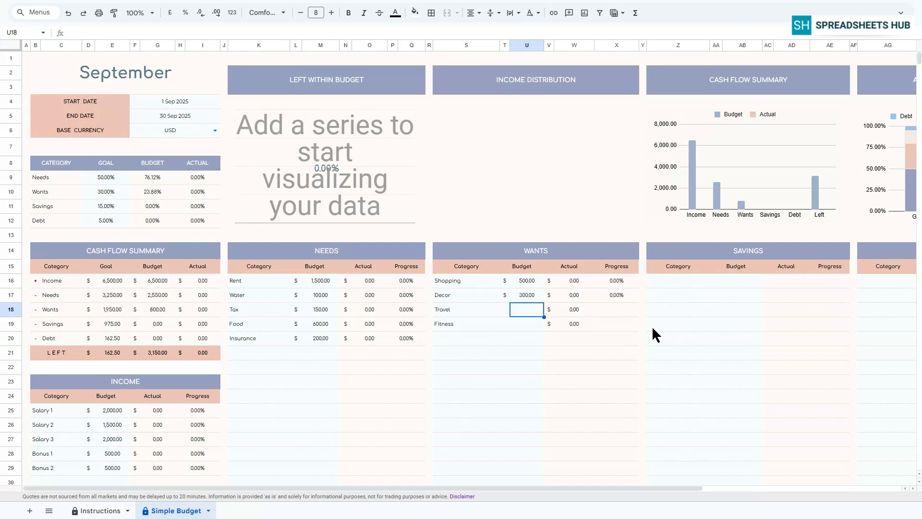
{"action": "type", "text": "500"}
{"action": "key", "text": "Return"}
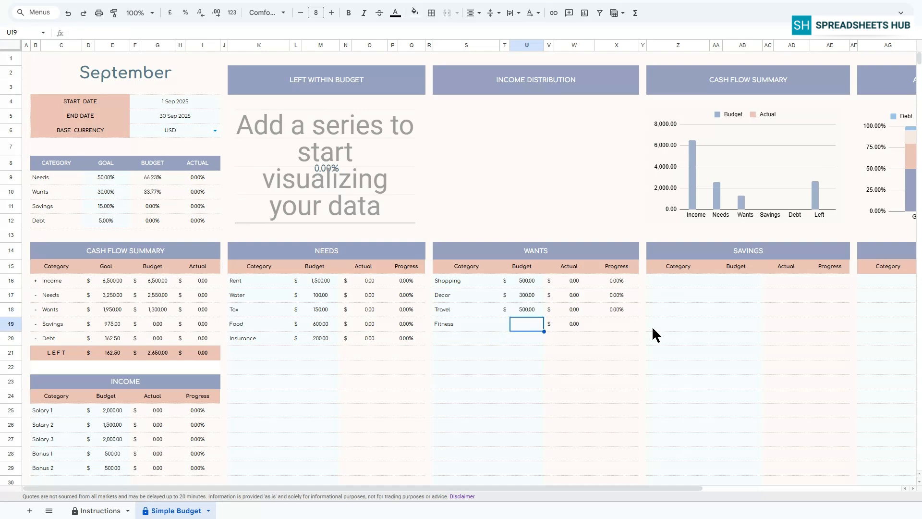
{"action": "type", "text": "200"}
{"action": "key", "text": "Return"}
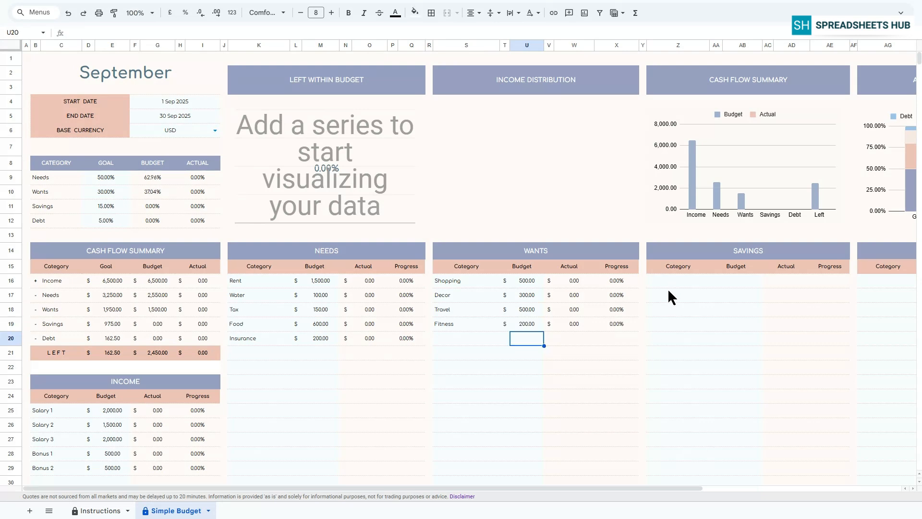
Step: Enter savings categories Investments, Car Fund, Holidays and College Fund in the Savings table
{"action": "left_click_drag", "start_coordinate": [641, 488], "coordinate": [791, 488]}
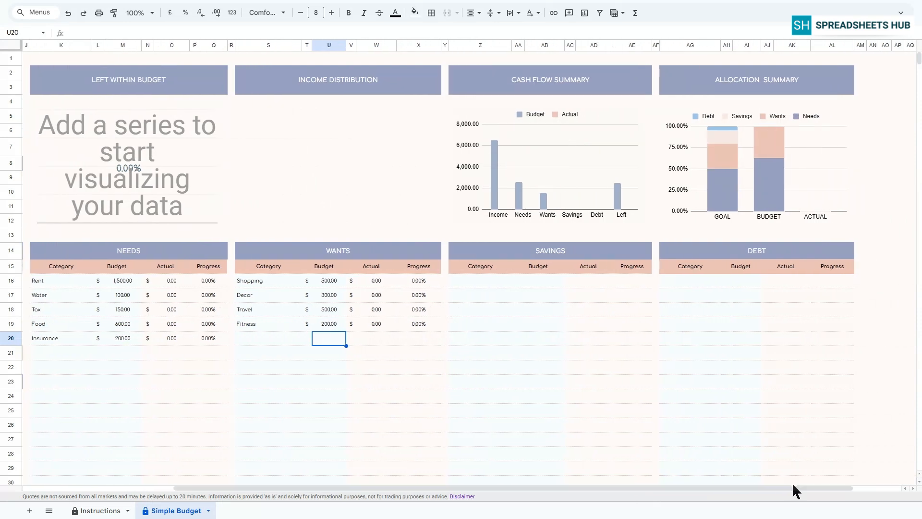
{"action": "left_click", "coordinate": [473, 282]}
{"action": "type", "text": "Inve"}
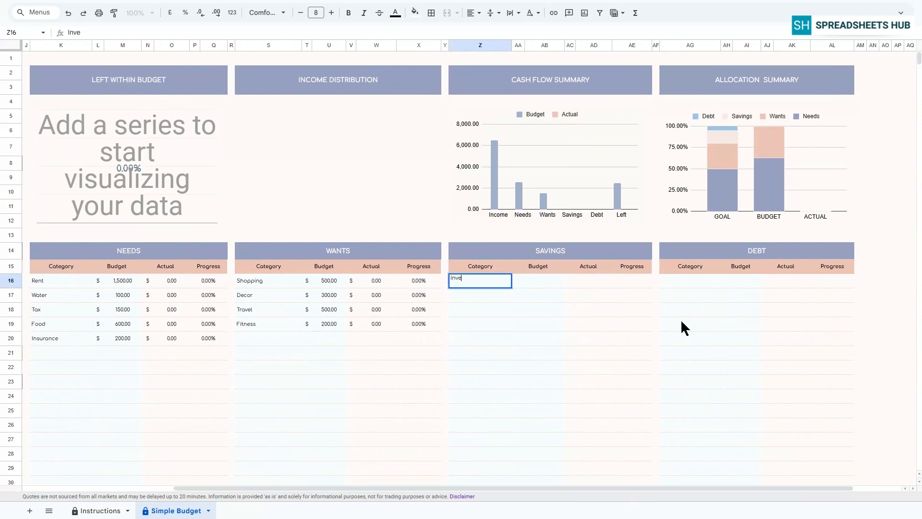
{"action": "type", "text": "stments"}
{"action": "key", "text": "Return"}
{"action": "type", "text": "Car"}
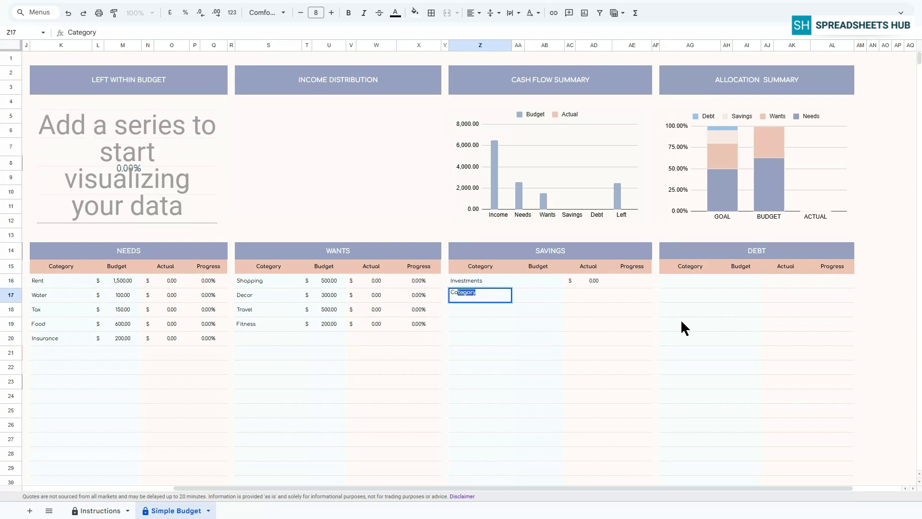
{"action": "type", "text": " Fund"}
{"action": "key", "text": "Return"}
{"action": "type", "text": "Hol"}
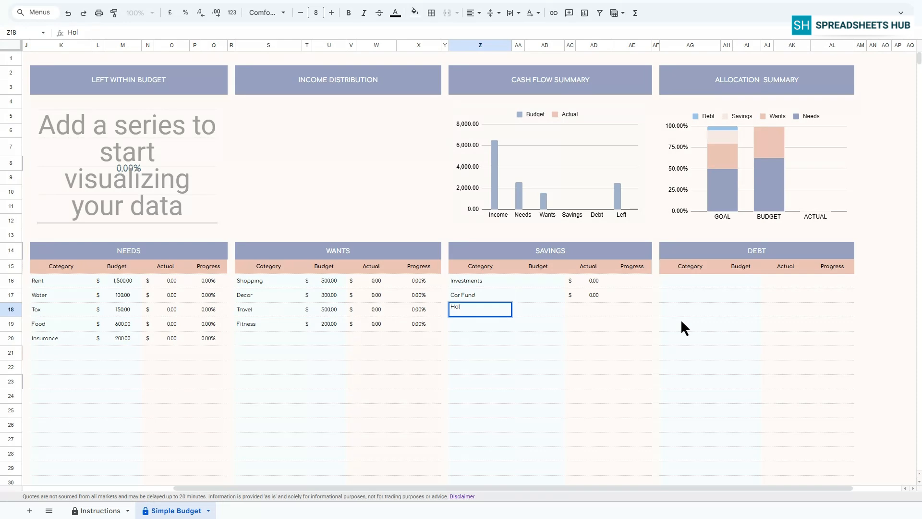
{"action": "type", "text": "idays"}
{"action": "key", "text": "Return"}
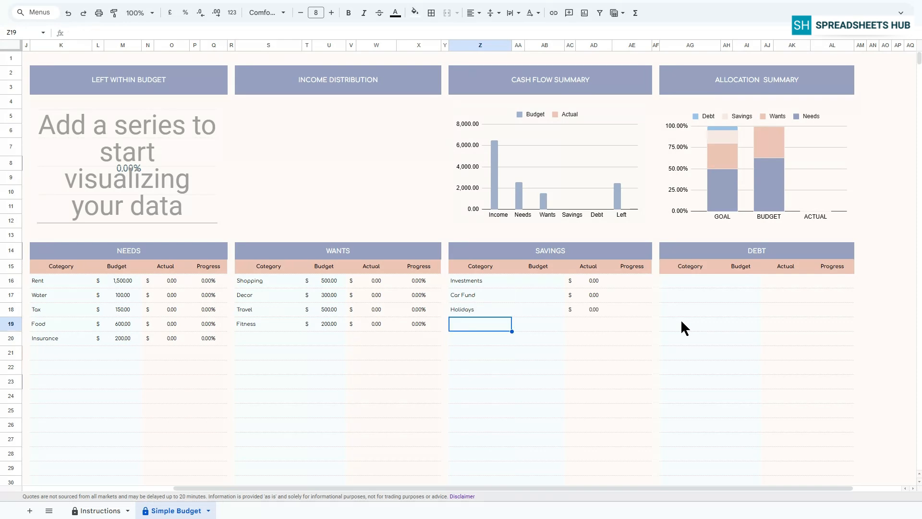
{"action": "type", "text": "College"}
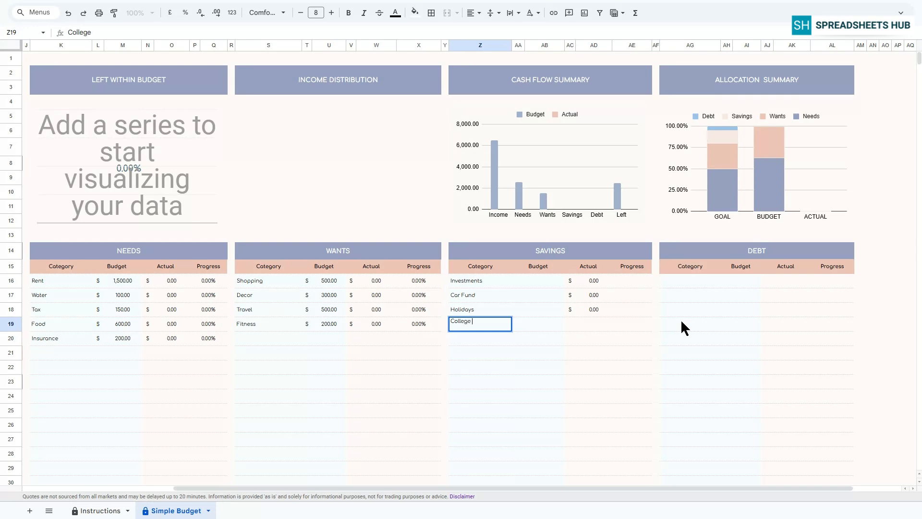
{"action": "type", "text": " Fund"}
{"action": "key", "text": "Return"}
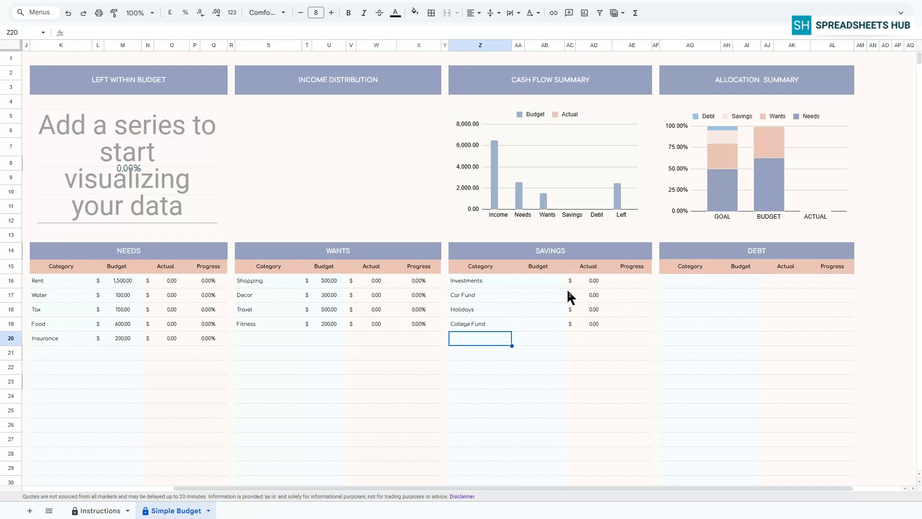
Step: Enter savings budgets of 2,000, 300, 200 and 100 for the four savings categories
{"action": "left_click", "coordinate": [539, 280]}
{"action": "type", "text": "2,00"}
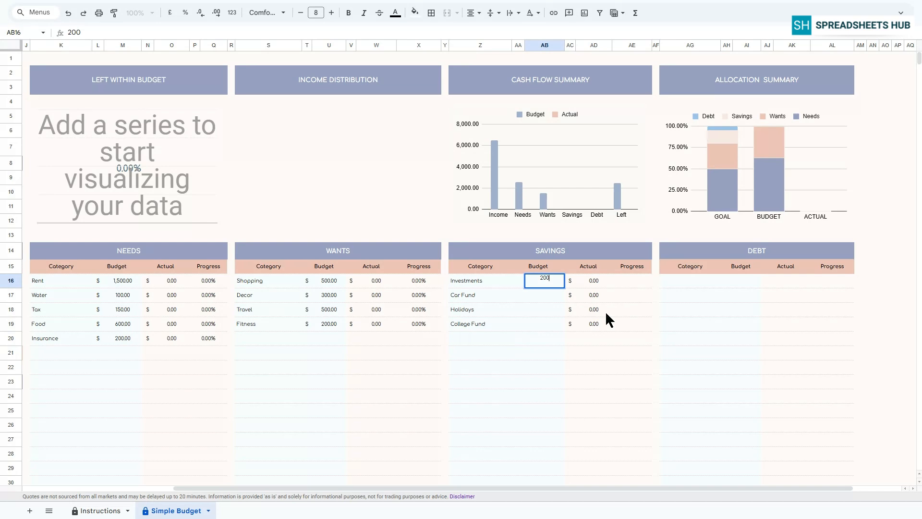
{"action": "type", "text": "0"}
{"action": "key", "text": "Return"}
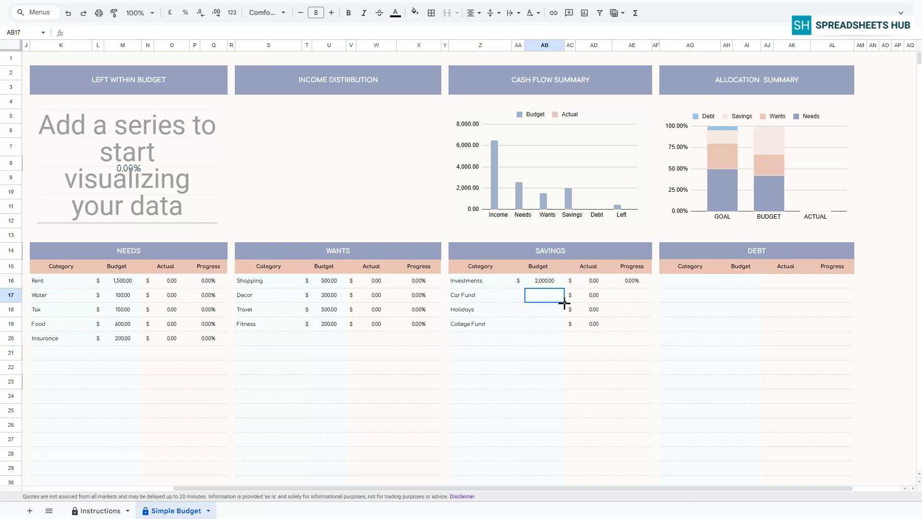
{"action": "type", "text": "300"}
{"action": "key", "text": "Return"}
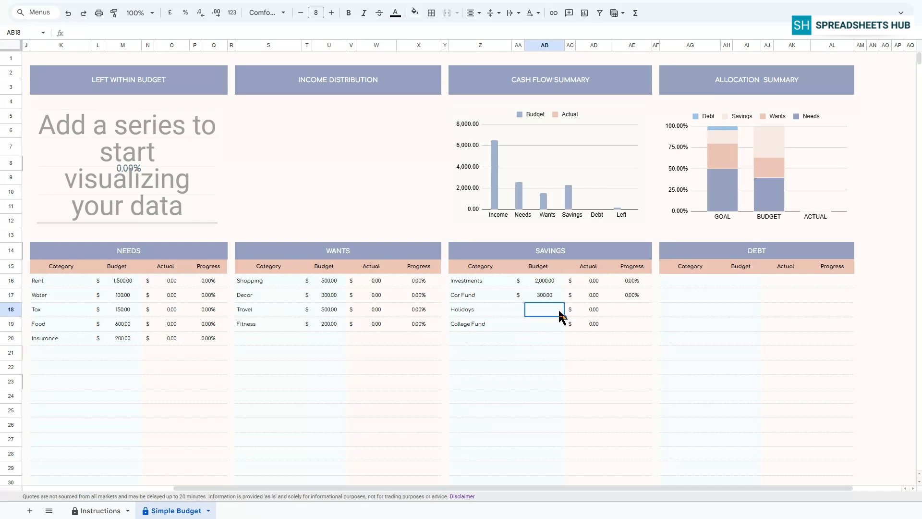
{"action": "type", "text": "200"}
{"action": "key", "text": "Return"}
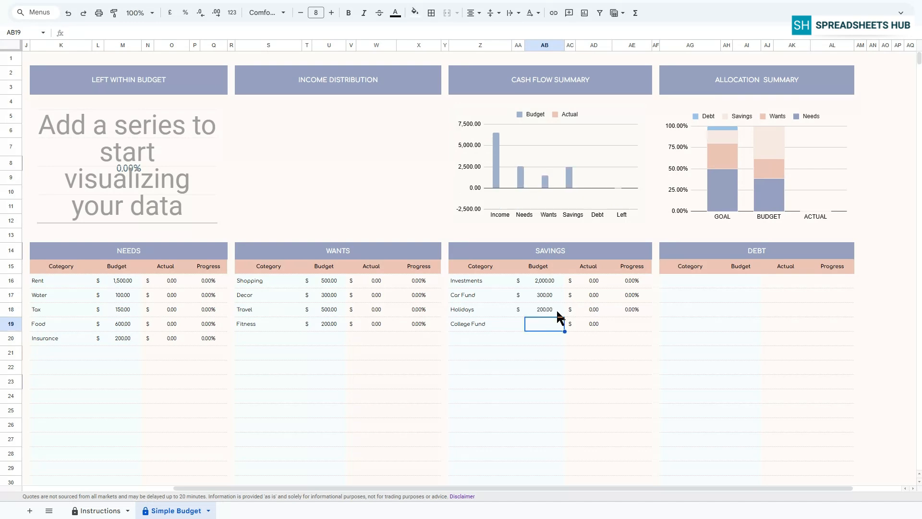
{"action": "type", "text": "100"}
{"action": "key", "text": "Return"}
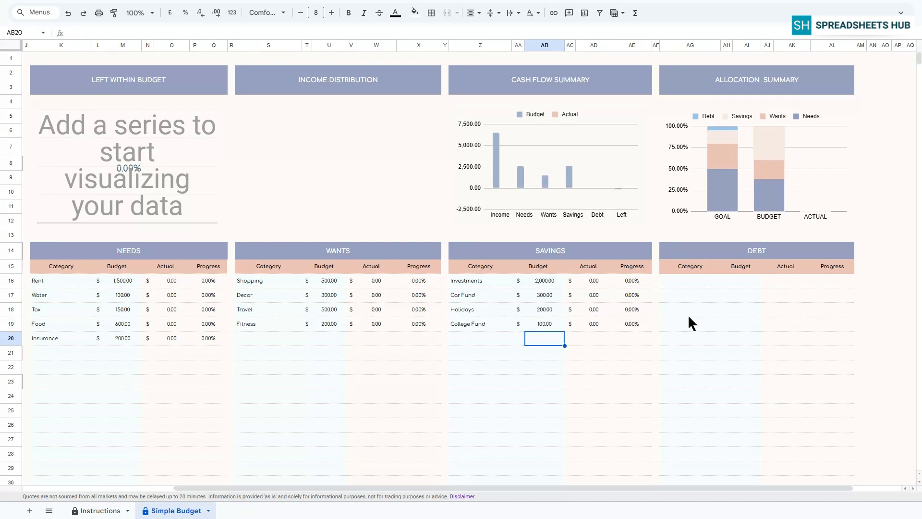
Step: Enter debt categories Credit card 1, Credit card 2, Car and Personal Loan in the Debt table
{"action": "left_click", "coordinate": [687, 286]}
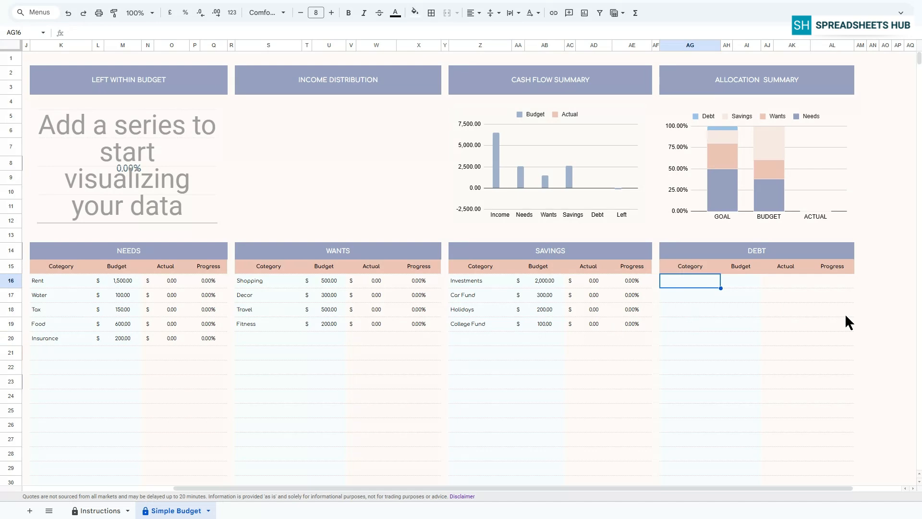
{"action": "type", "text": "Credi"}
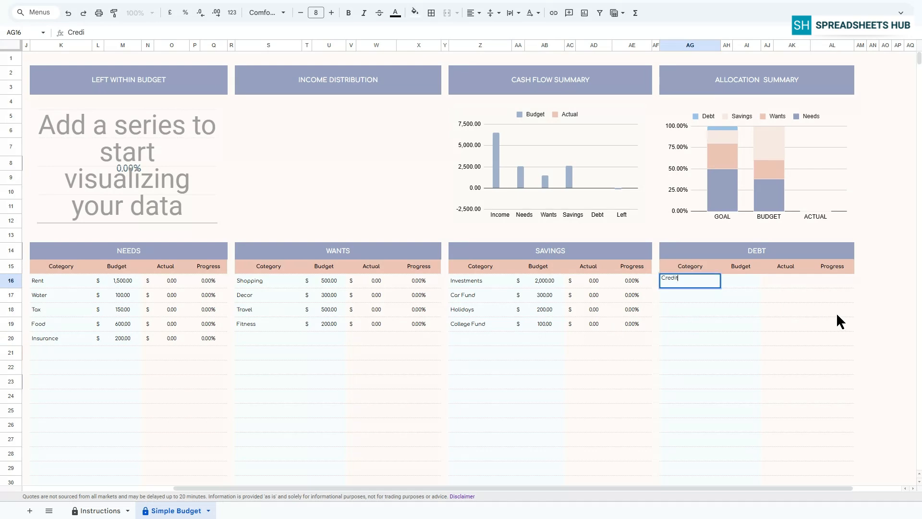
{"action": "type", "text": "t card 1"}
{"action": "key", "text": "Return"}
{"action": "type", "text": "Credit "}
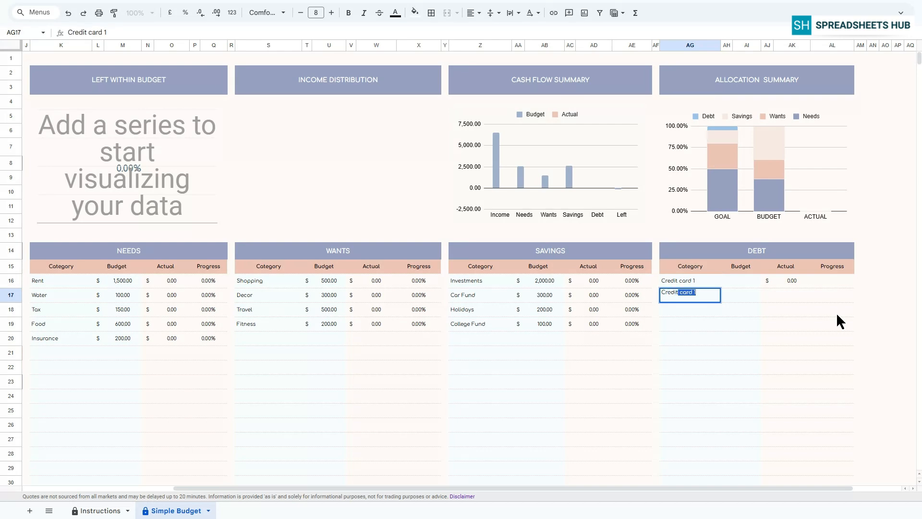
{"action": "type", "text": "card 2"}
{"action": "key", "text": "Return"}
{"action": "type", "text": "Car"}
{"action": "key", "text": "Return"}
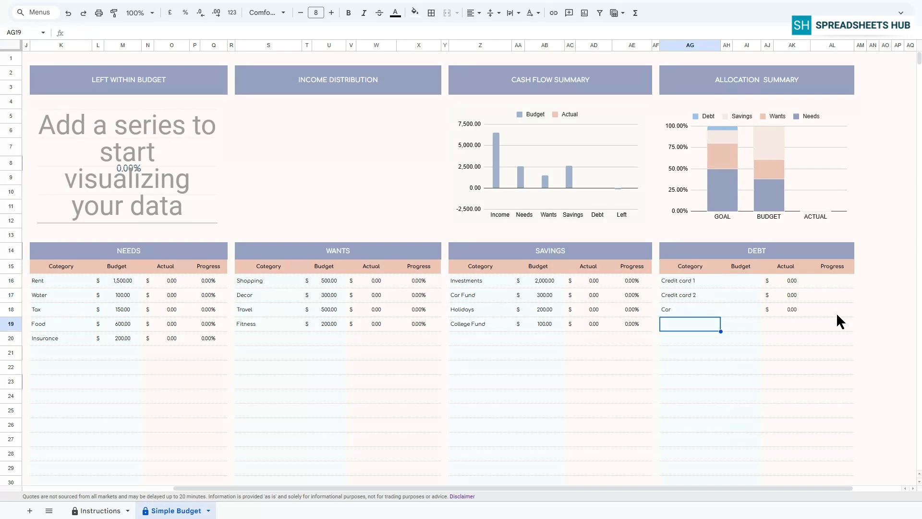
{"action": "type", "text": "Persona"}
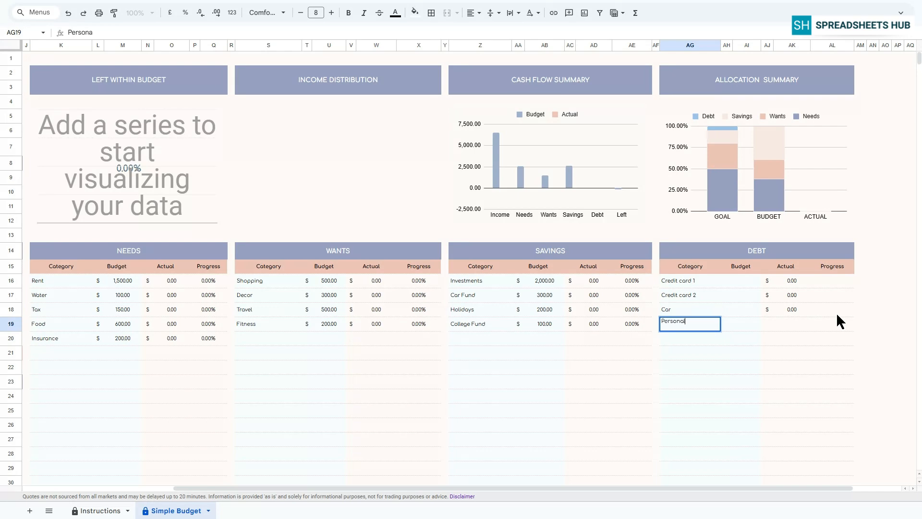
{"action": "type", "text": "l Loan"}
{"action": "key", "text": "Return"}
Step: Enter debt budgets of 100, 100, 300 and 200 for the four debt categories
{"action": "left_click", "coordinate": [749, 282]}
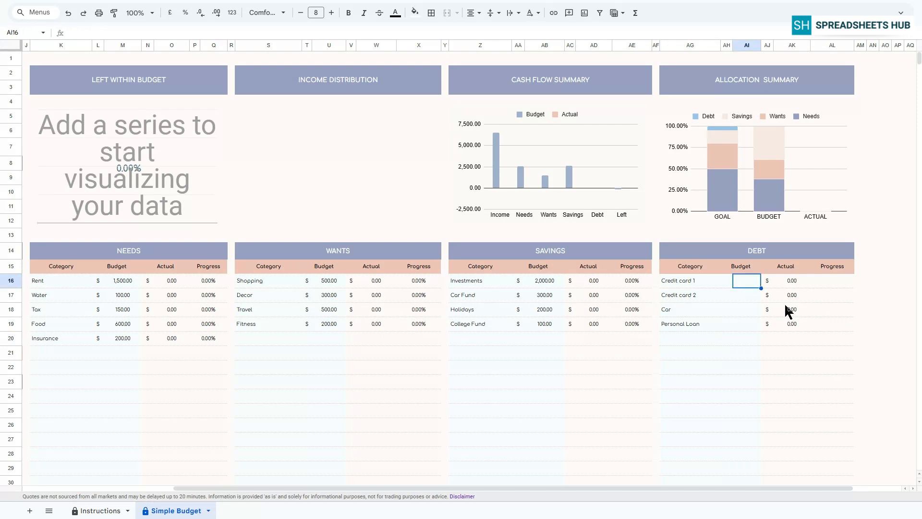
{"action": "type", "text": "100"}
{"action": "type", "text": "0"}
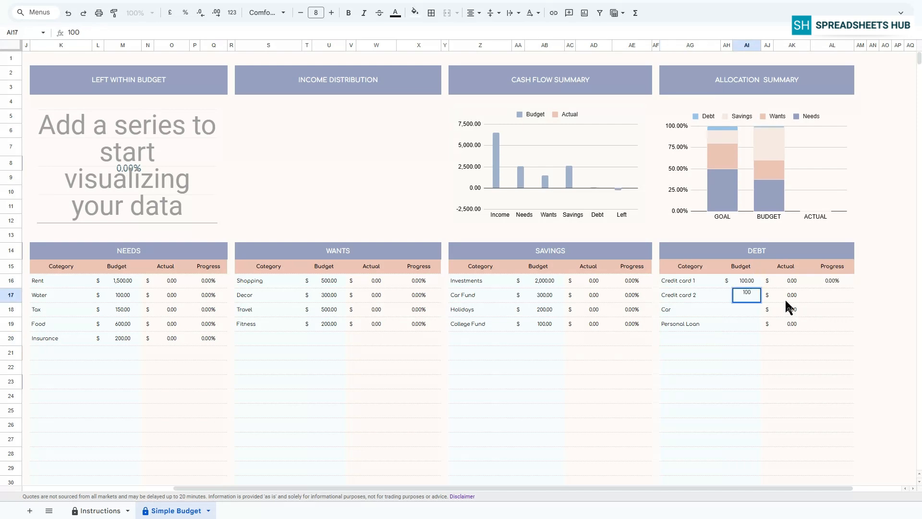
{"action": "key", "text": "Return"}
{"action": "type", "text": "300"}
{"action": "key", "text": "Return"}
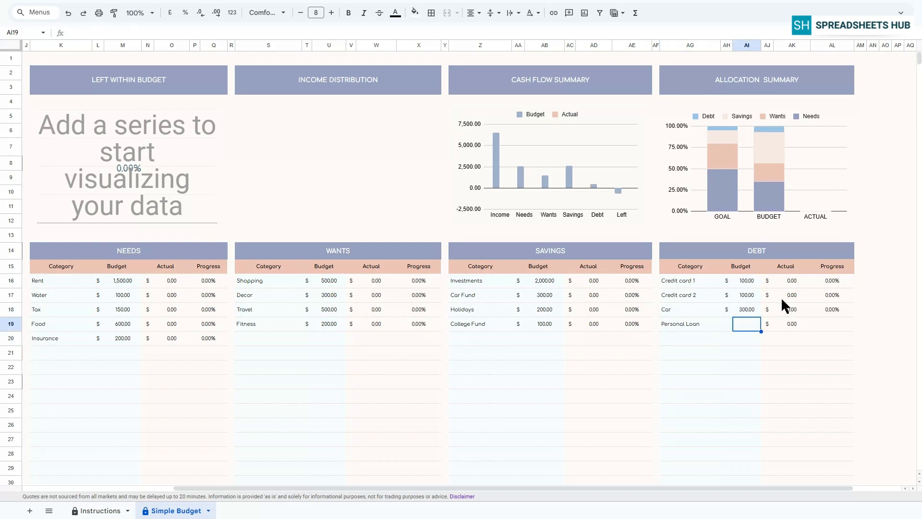
{"action": "type", "text": "200"}
{"action": "key", "text": "Return"}
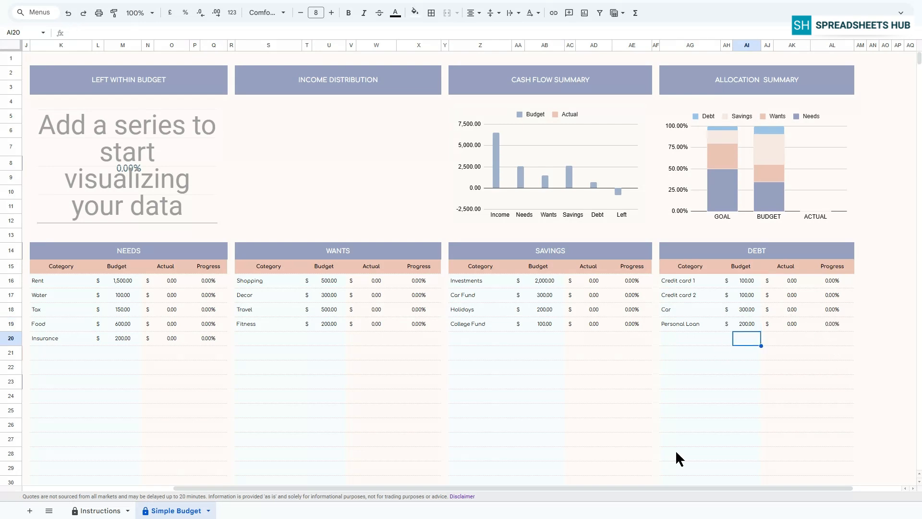
Step: Inspect the Progress column formulas in the Needs table
{"action": "left_click_drag", "start_coordinate": [621, 488], "coordinate": [424, 484]}
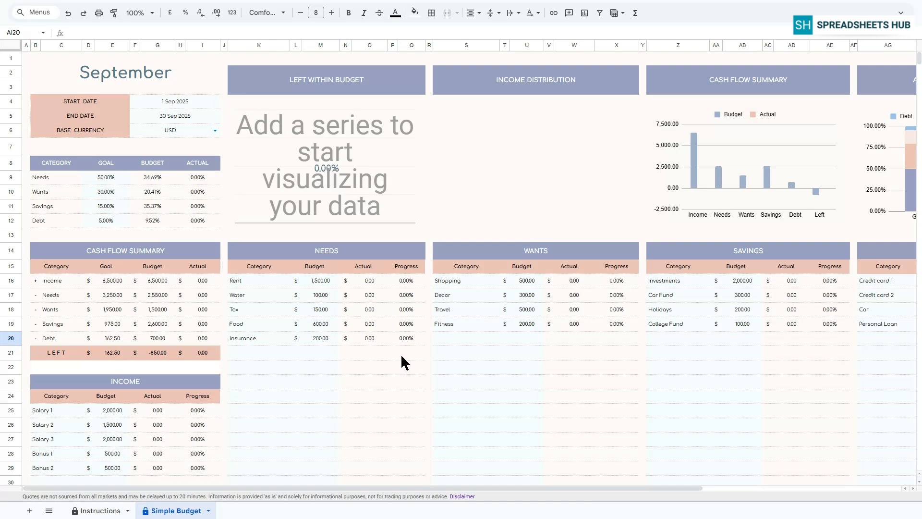
{"action": "left_click", "coordinate": [404, 339]}
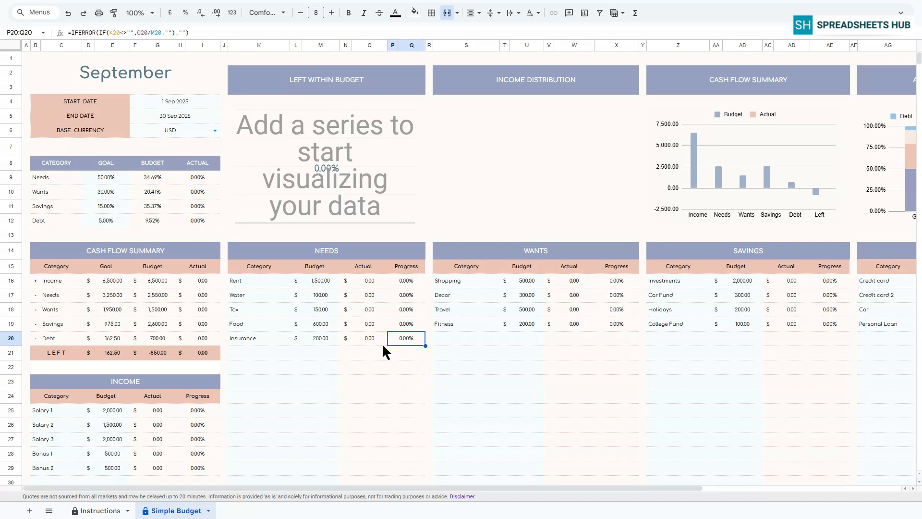
{"action": "left_click", "coordinate": [410, 282]}
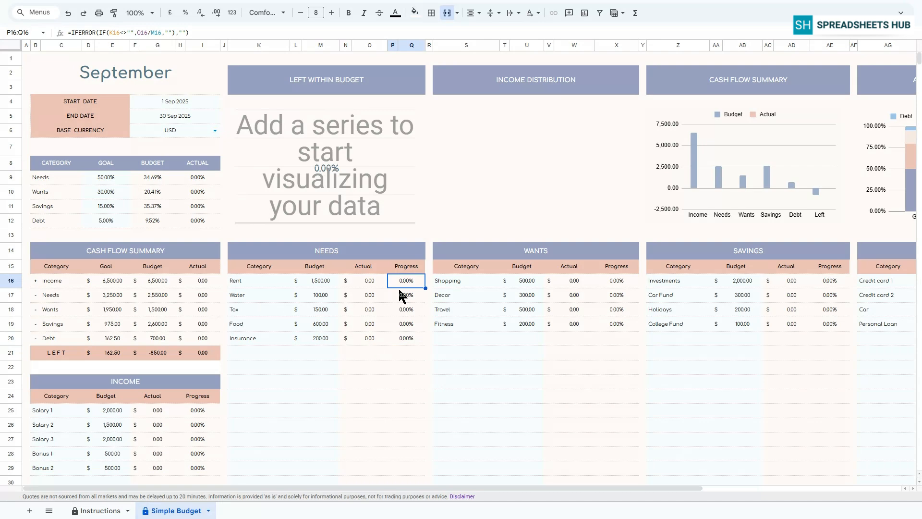
{"action": "left_click", "coordinate": [192, 33]}
{"action": "key", "text": "Return"}
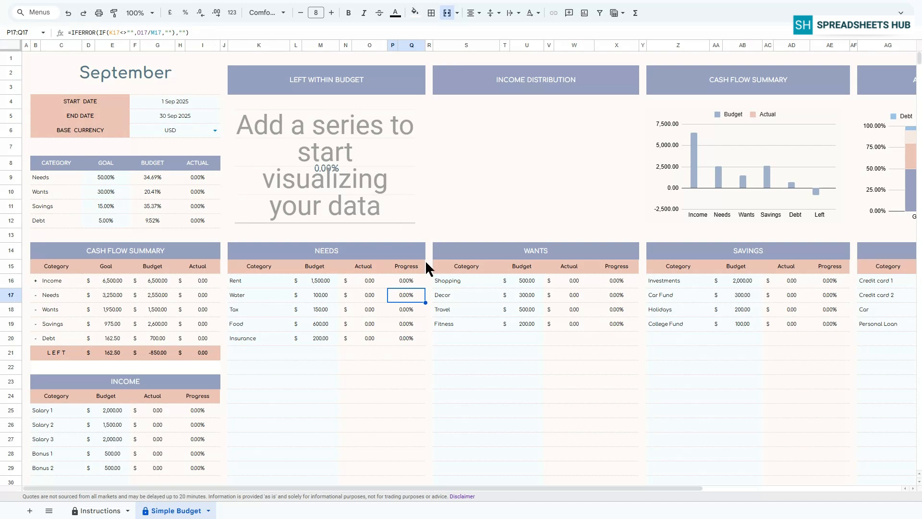
Step: Set the Rent progress formula's IFERROR fallback to 0, accepting the protected-range warning
{"action": "left_click", "coordinate": [412, 285]}
{"action": "double_click", "coordinate": [182, 32]}
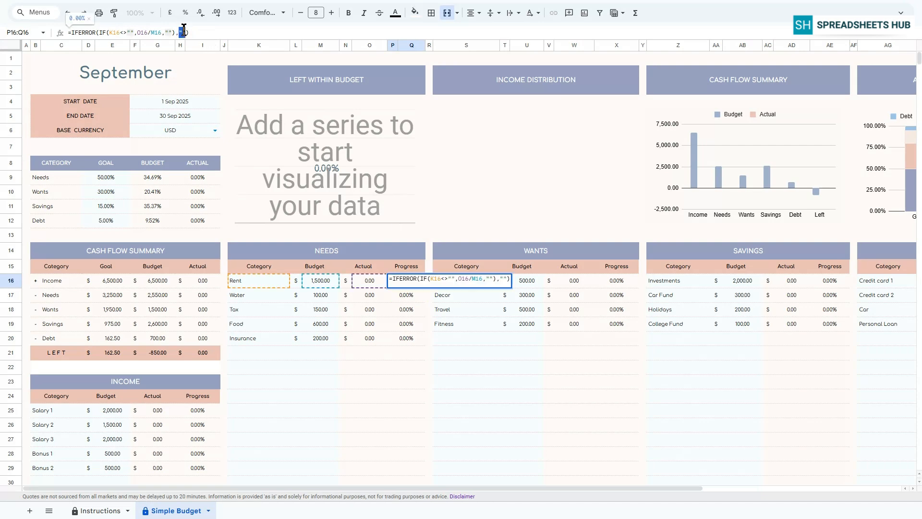
{"action": "key", "text": "Return"}
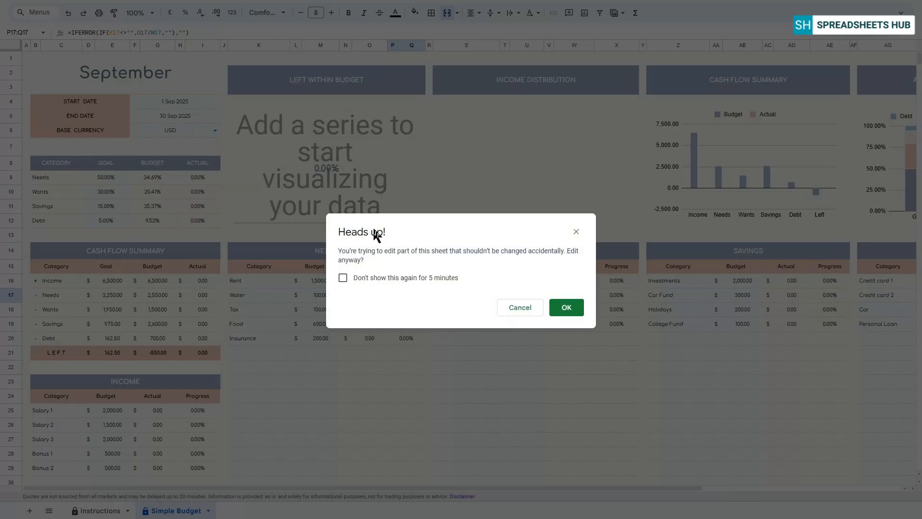
{"action": "left_click", "coordinate": [563, 309]}
{"action": "left_click", "coordinate": [400, 282]}
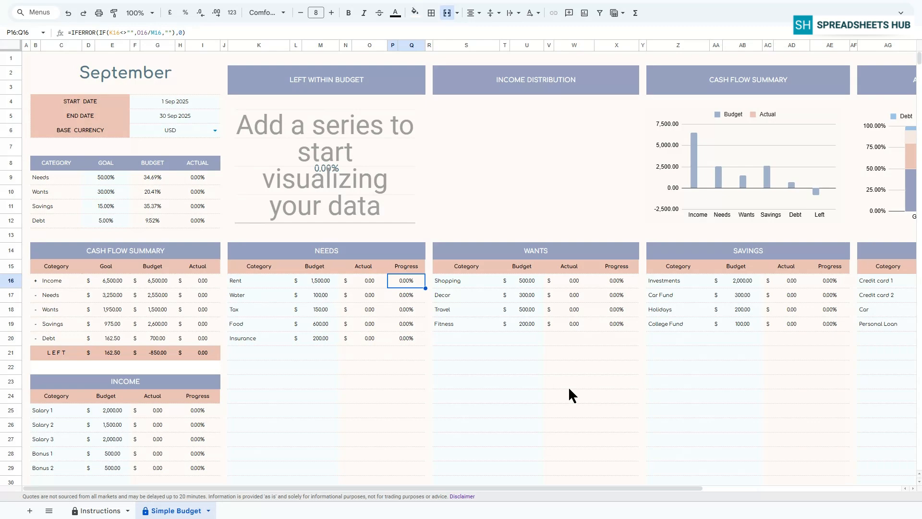
Step: Inspect the Transaction Tracker's Amount column formula
{"action": "scroll", "coordinate": [685, 397], "scroll_direction": "down", "scroll_amount": 15}
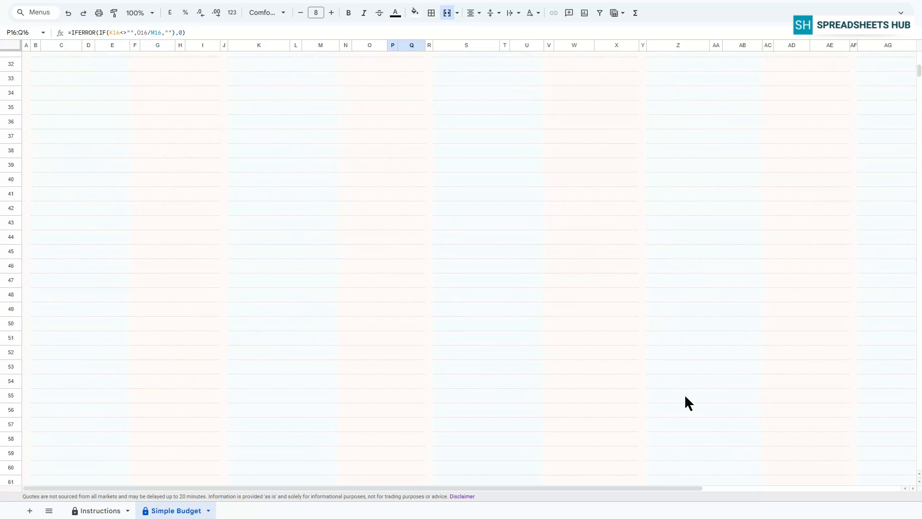
{"action": "scroll", "coordinate": [688, 403], "scroll_direction": "down", "scroll_amount": 3}
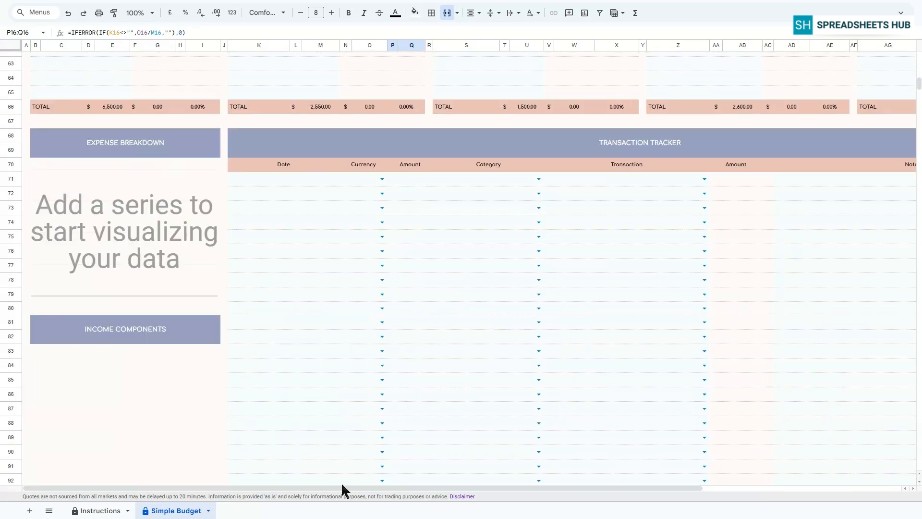
{"action": "left_click_drag", "start_coordinate": [340, 483], "coordinate": [478, 480]}
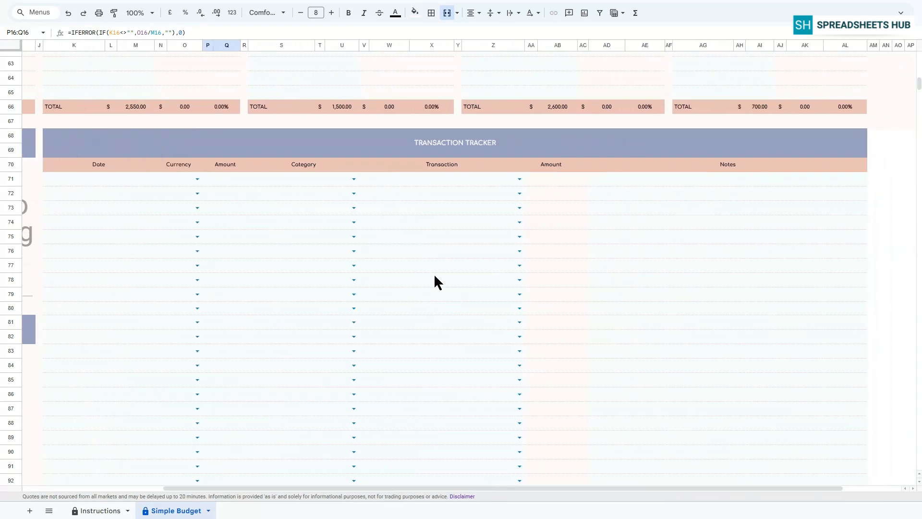
{"action": "left_click", "coordinate": [551, 168]}
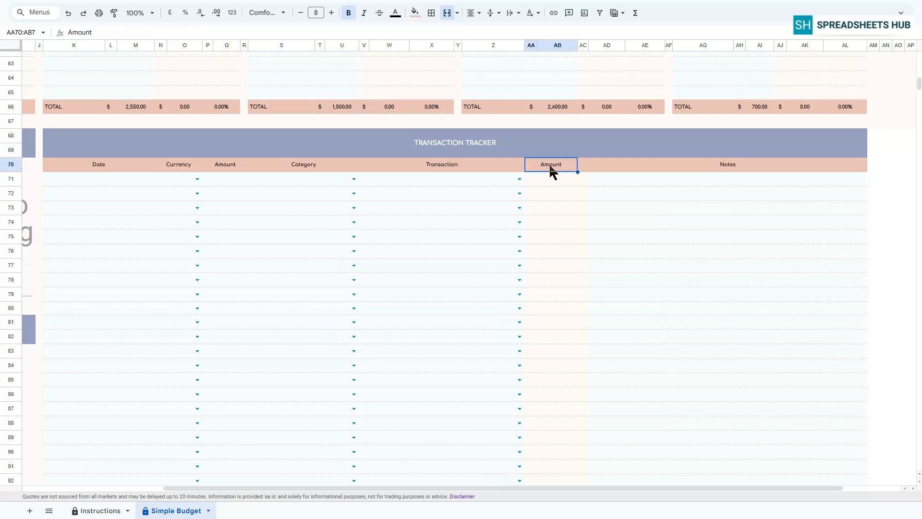
{"action": "left_click", "coordinate": [548, 179]}
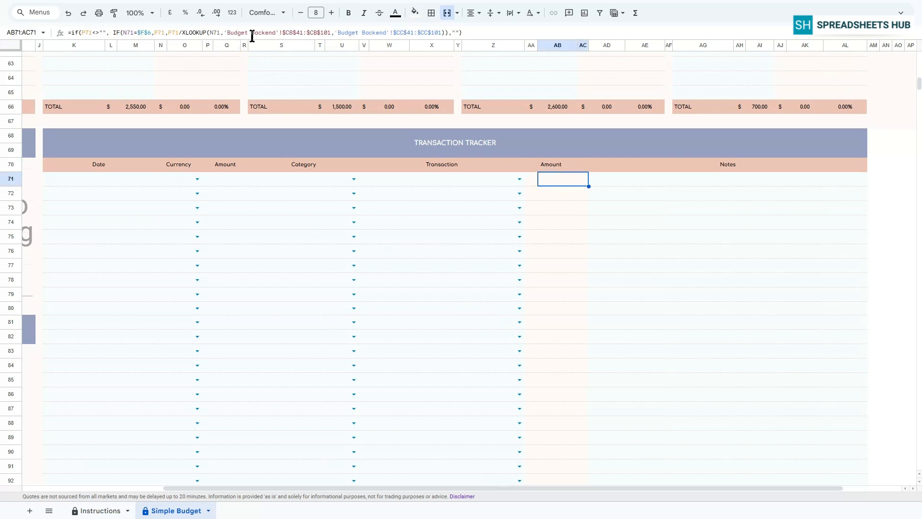
{"action": "left_click", "coordinate": [559, 166]}
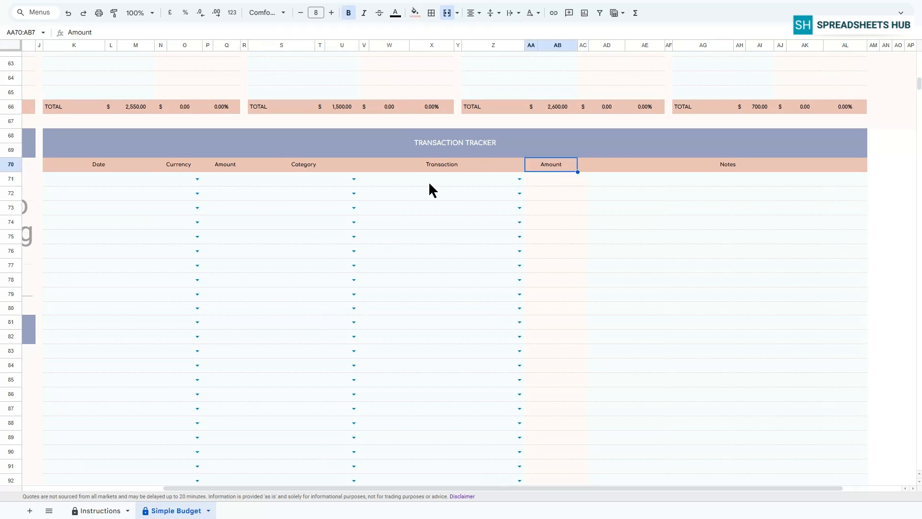
Step: Log a transaction dated 01 Sep 25 in USD for 1,000 under Income, Salary 1
{"action": "double_click", "coordinate": [91, 180]}
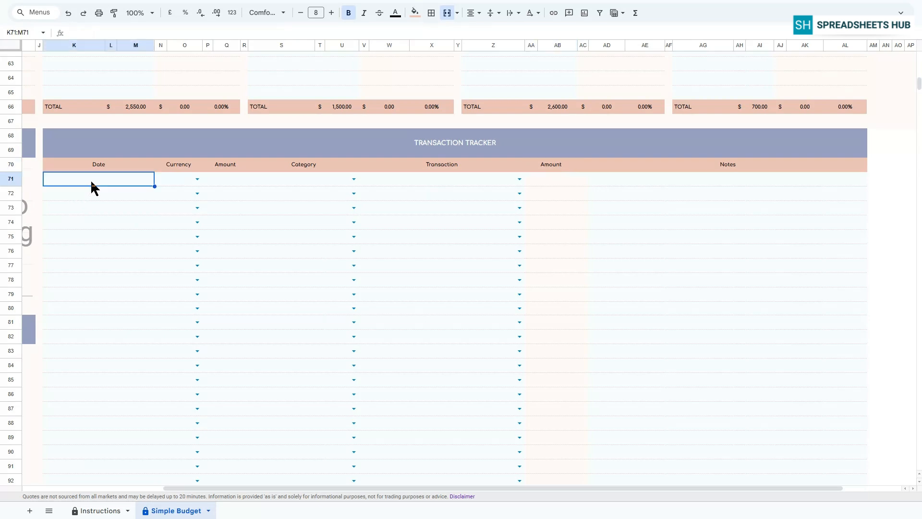
{"action": "left_click", "coordinate": [70, 225]}
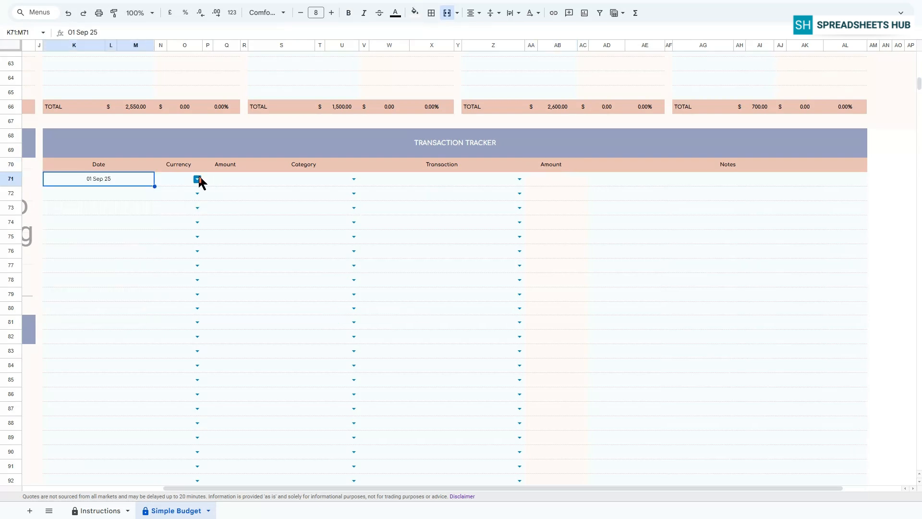
{"action": "left_click", "coordinate": [197, 179]}
{"action": "scroll", "coordinate": [177, 488], "scroll_direction": "down", "scroll_amount": 5}
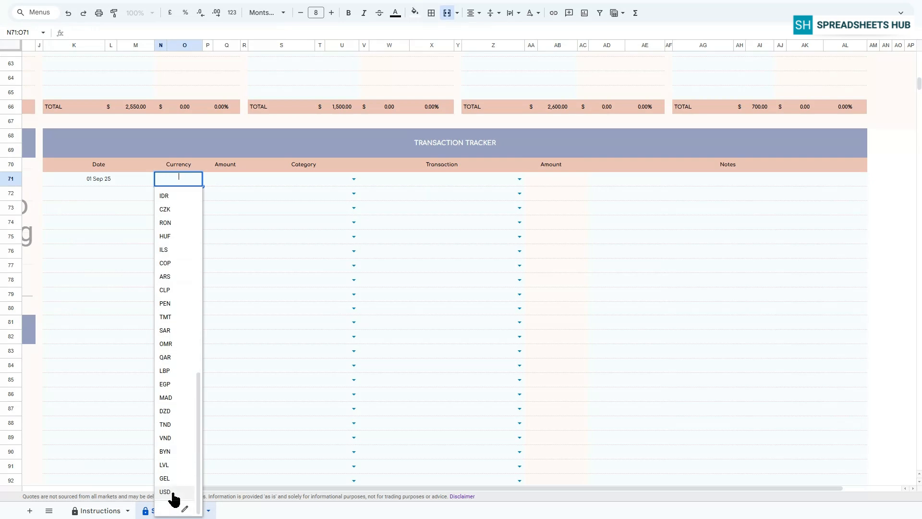
{"action": "left_click", "coordinate": [175, 496]}
{"action": "key", "text": "Tab"}
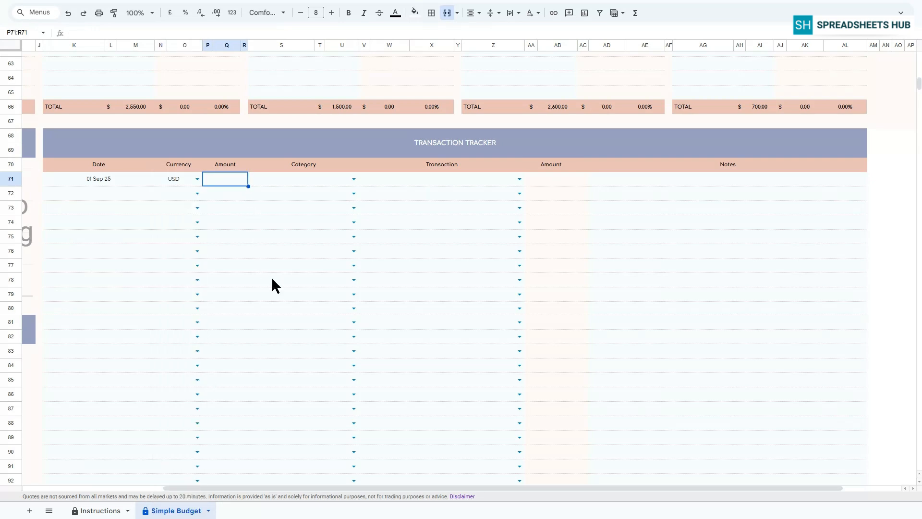
{"action": "type", "text": "1,00"}
{"action": "type", "text": "000"}
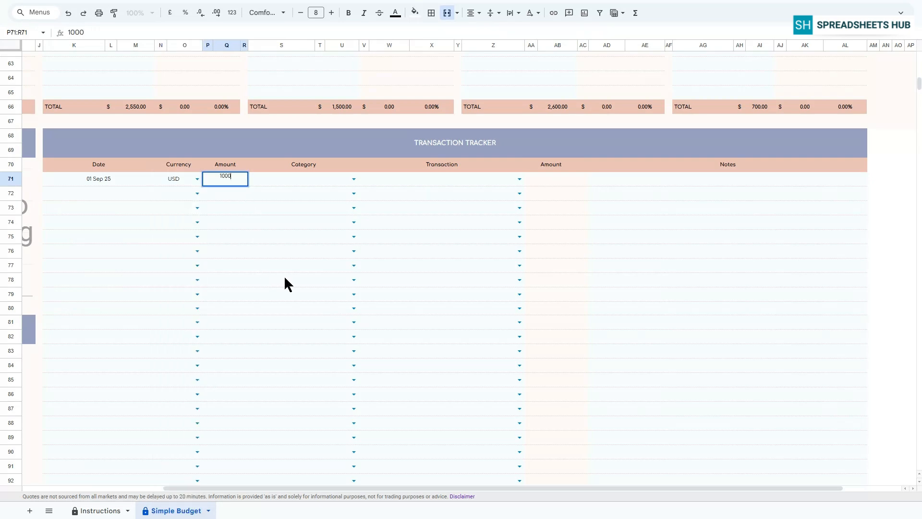
{"action": "key", "text": "Return"}
{"action": "left_click", "coordinate": [350, 178]}
{"action": "left_click", "coordinate": [263, 193]}
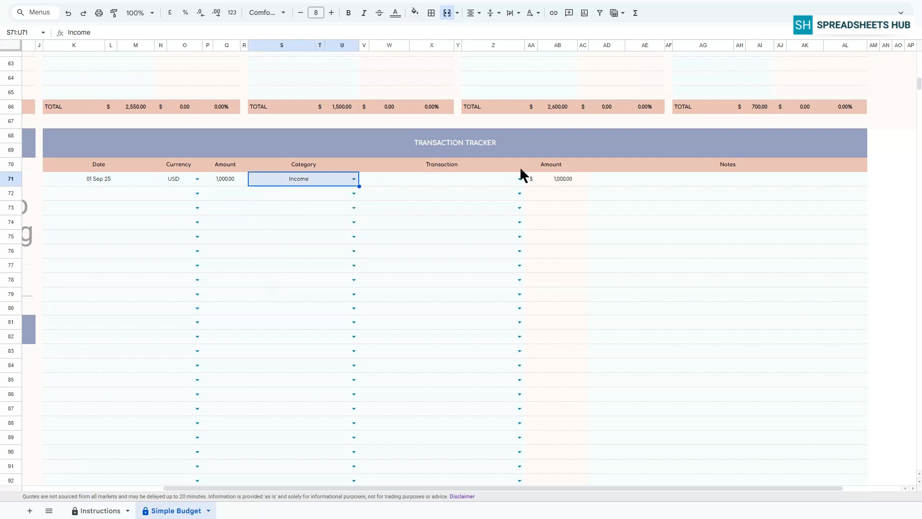
{"action": "left_click", "coordinate": [520, 178]}
{"action": "left_click", "coordinate": [389, 194]}
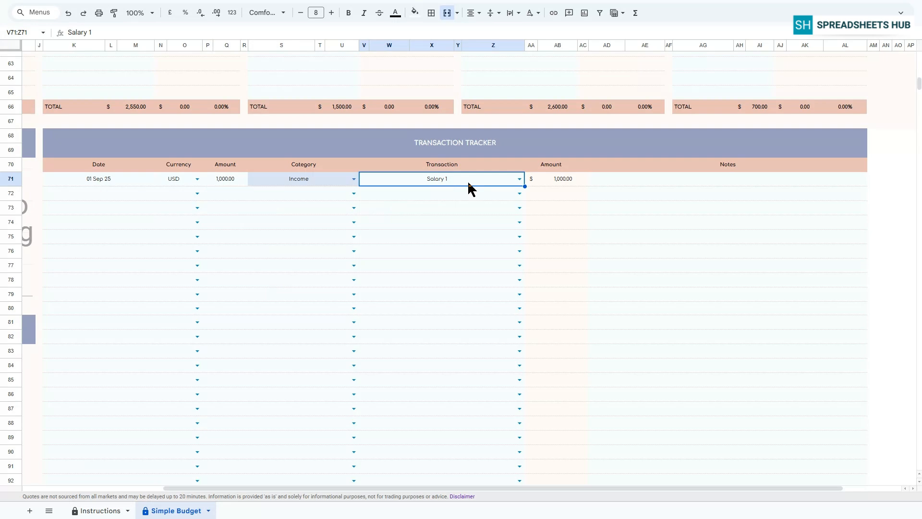
Step: Log a transaction dated 02 Sep 25 in USD for 500 under Income, Bonus 2
{"action": "double_click", "coordinate": [84, 193]}
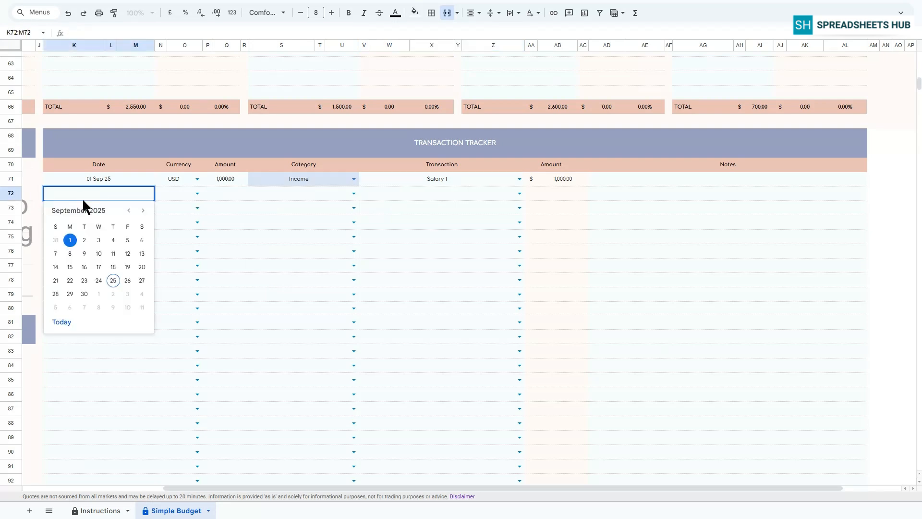
{"action": "left_click", "coordinate": [84, 240]}
{"action": "left_click", "coordinate": [179, 192]}
{"action": "left_click", "coordinate": [181, 206]}
{"action": "left_click", "coordinate": [239, 197]}
{"action": "type", "text": "500"}
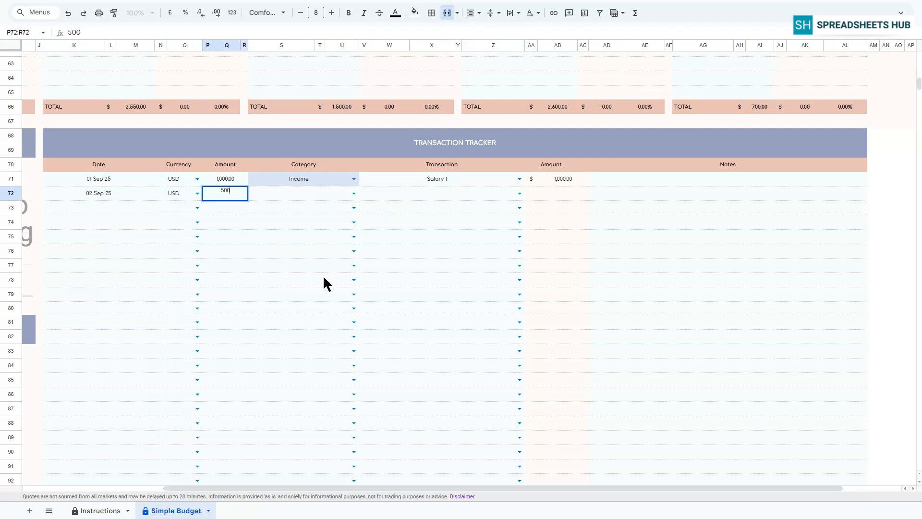
{"action": "key", "text": "Return"}
{"action": "left_click", "coordinate": [353, 193]}
{"action": "left_click", "coordinate": [325, 207]}
{"action": "left_click", "coordinate": [518, 193]}
{"action": "left_click", "coordinate": [377, 262]}
Step: Log a transaction dated 03 Sep 25 in USD for 1,500 under Needs, Rent
{"action": "double_click", "coordinate": [109, 208]}
{"action": "left_click", "coordinate": [99, 254]}
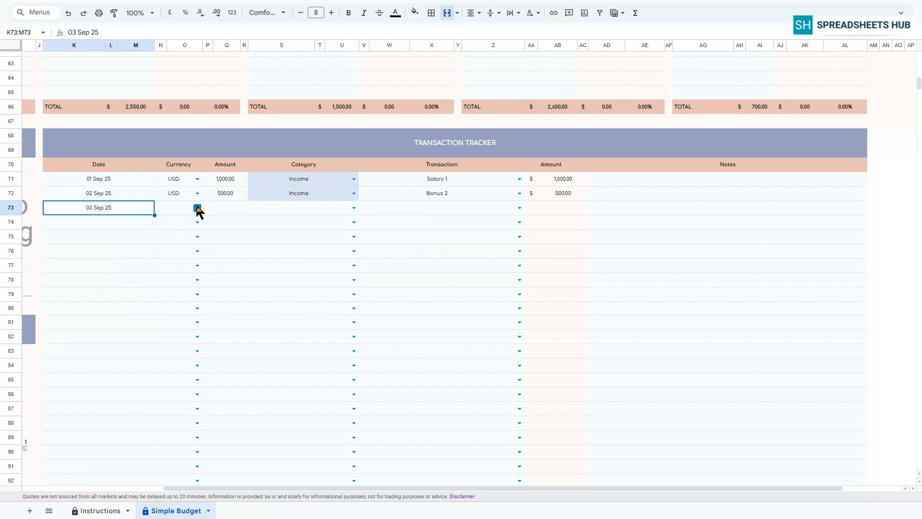
{"action": "left_click", "coordinate": [198, 208]}
{"action": "left_click", "coordinate": [183, 207]}
{"action": "left_click", "coordinate": [240, 210]}
{"action": "type", "text": "1500"}
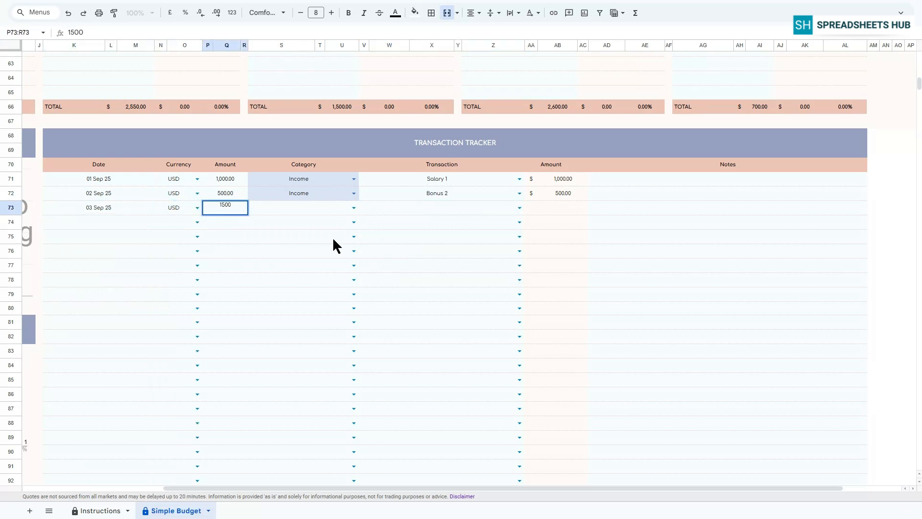
{"action": "left_click", "coordinate": [303, 207]}
{"action": "left_click", "coordinate": [269, 236]}
{"action": "left_click", "coordinate": [386, 207]}
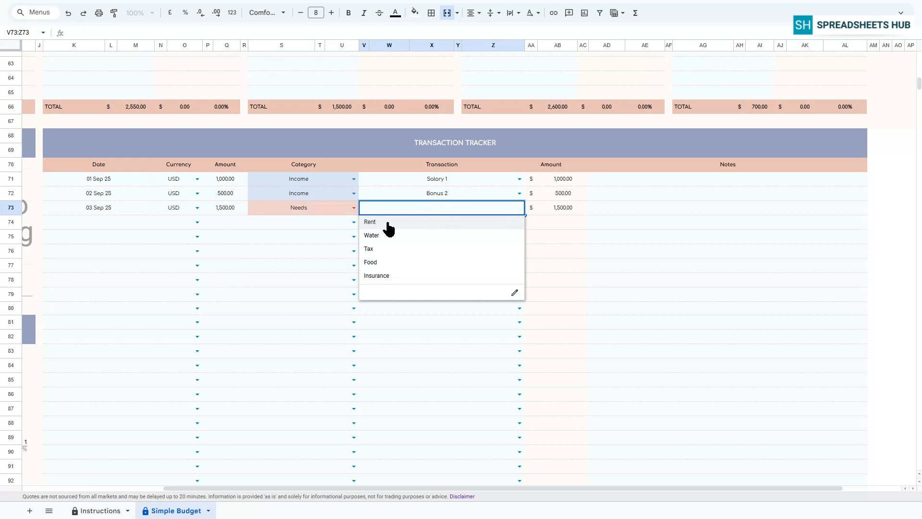
{"action": "left_click", "coordinate": [370, 222]}
Step: Log a transaction dated 04 Sep 25 in USD for 200 under Needs, Food
{"action": "left_click", "coordinate": [102, 222]}
{"action": "double_click", "coordinate": [102, 223]}
{"action": "left_click", "coordinate": [114, 268]}
{"action": "left_click", "coordinate": [183, 225]}
{"action": "key", "text": "Tab"}
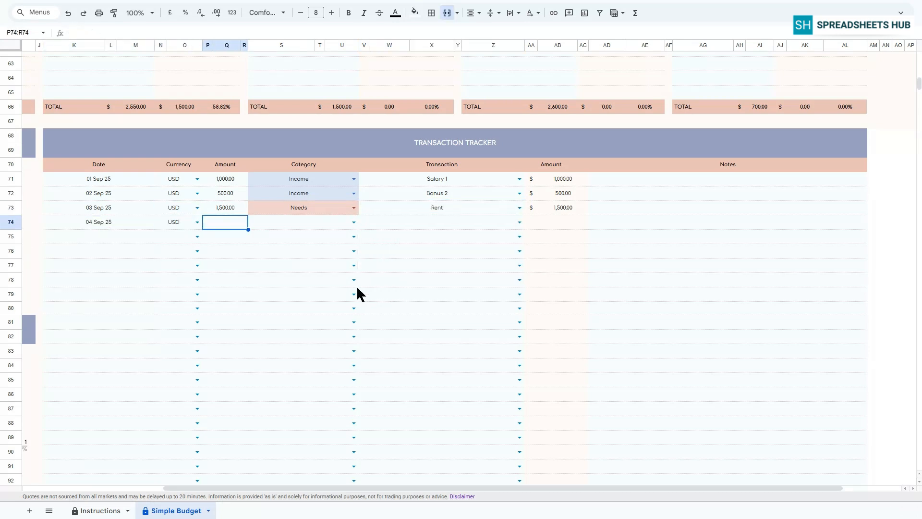
{"action": "type", "text": "200"}
{"action": "left_click", "coordinate": [302, 222]}
{"action": "left_click", "coordinate": [269, 250]}
{"action": "left_click", "coordinate": [517, 221]}
{"action": "left_click", "coordinate": [369, 275]}
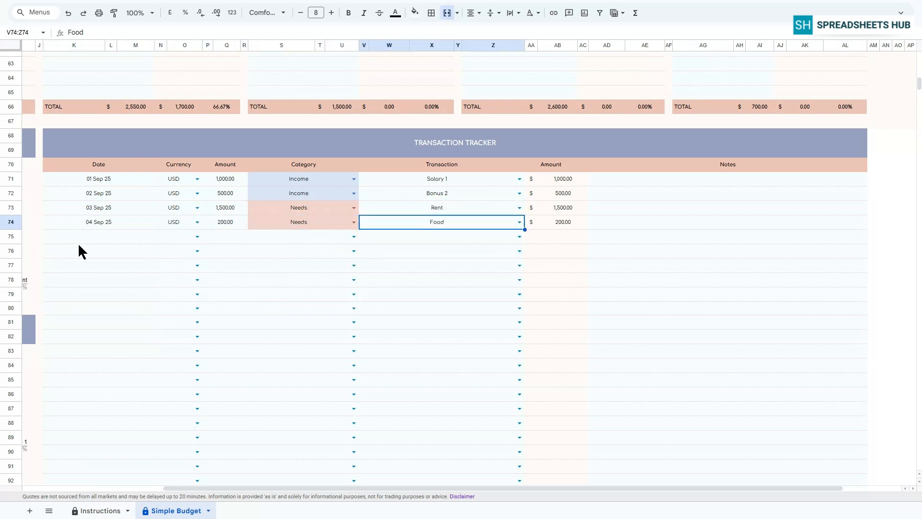
Step: Log a transaction dated 09 Sep 25 in USD for 300 under Wants, Shopping
{"action": "double_click", "coordinate": [108, 236]}
{"action": "left_click", "coordinate": [85, 299]}
{"action": "left_click", "coordinate": [192, 236]}
{"action": "left_click", "coordinate": [233, 240]}
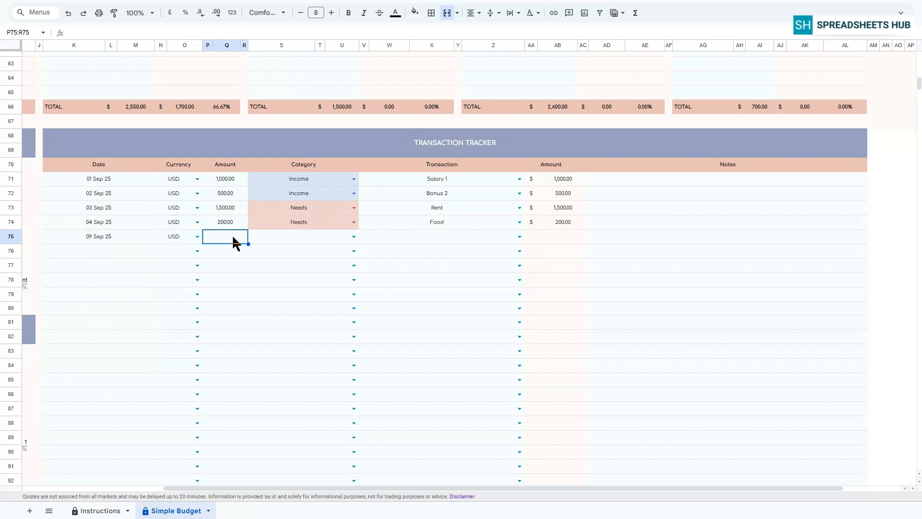
{"action": "type", "text": "300"}
{"action": "key", "text": "Return"}
{"action": "left_click", "coordinate": [338, 237]}
{"action": "left_click", "coordinate": [266, 276]}
{"action": "left_click", "coordinate": [519, 236]}
{"action": "left_click", "coordinate": [384, 250]}
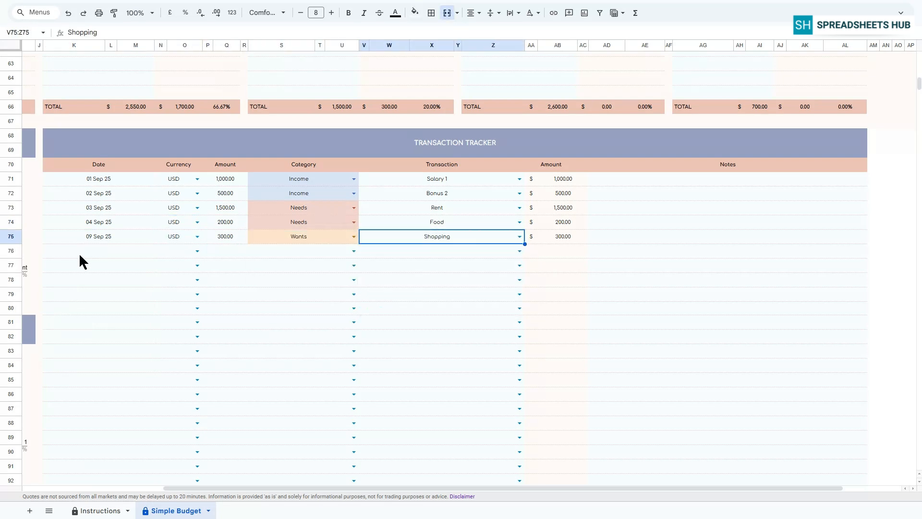
Step: Log a transaction dated 11 Sep 25 in USD for 400 under Income, Bonus 1
{"action": "double_click", "coordinate": [78, 252]}
{"action": "left_click", "coordinate": [112, 313]}
{"action": "left_click", "coordinate": [172, 250]}
{"action": "left_click", "coordinate": [217, 249]}
{"action": "type", "text": "40"}
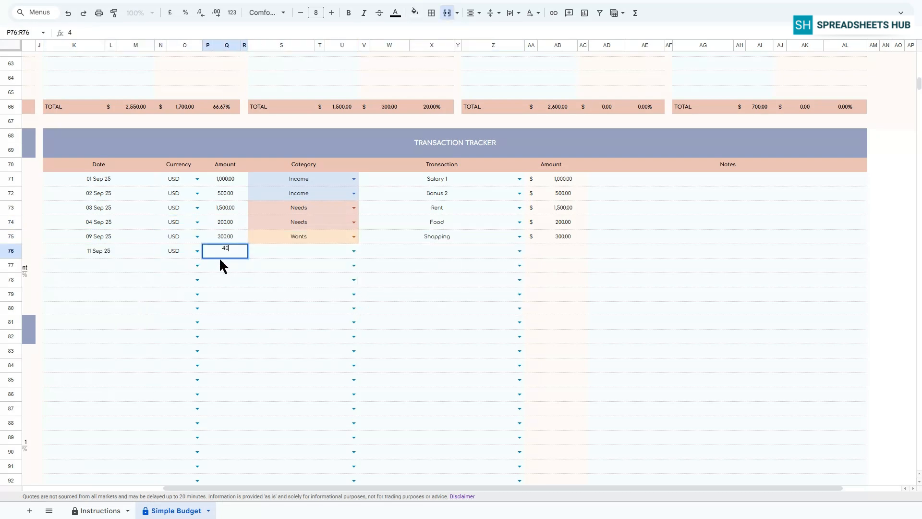
{"action": "type", "text": "0"}
{"action": "key", "text": "Return"}
{"action": "left_click", "coordinate": [355, 251]}
{"action": "left_click", "coordinate": [267, 265]}
{"action": "left_click", "coordinate": [519, 251]}
{"action": "left_click", "coordinate": [391, 306]}
Step: Log a transaction dated 16 Sep 25 in USD for 200 under Savings, Holidays
{"action": "double_click", "coordinate": [108, 261]}
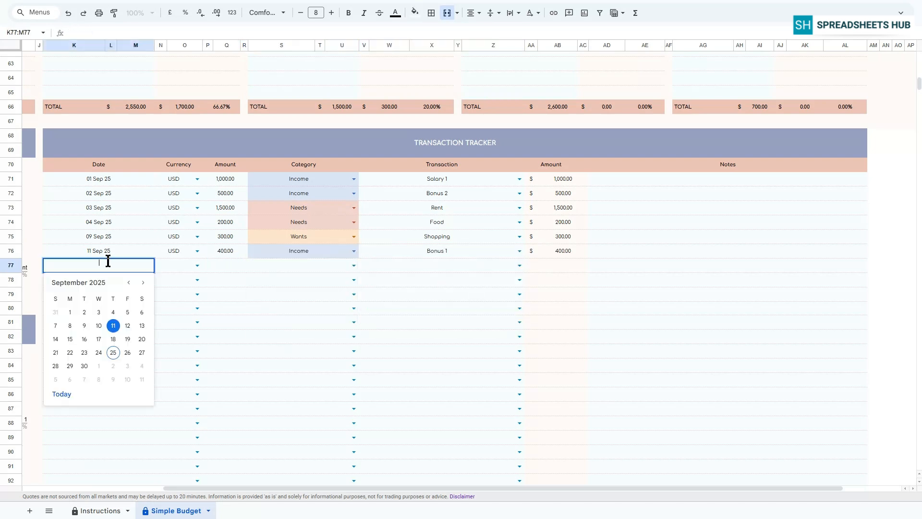
{"action": "left_click", "coordinate": [84, 339]}
{"action": "left_click", "coordinate": [175, 265]}
{"action": "left_click", "coordinate": [225, 265]}
{"action": "type", "text": "200"}
{"action": "key", "text": "Return"}
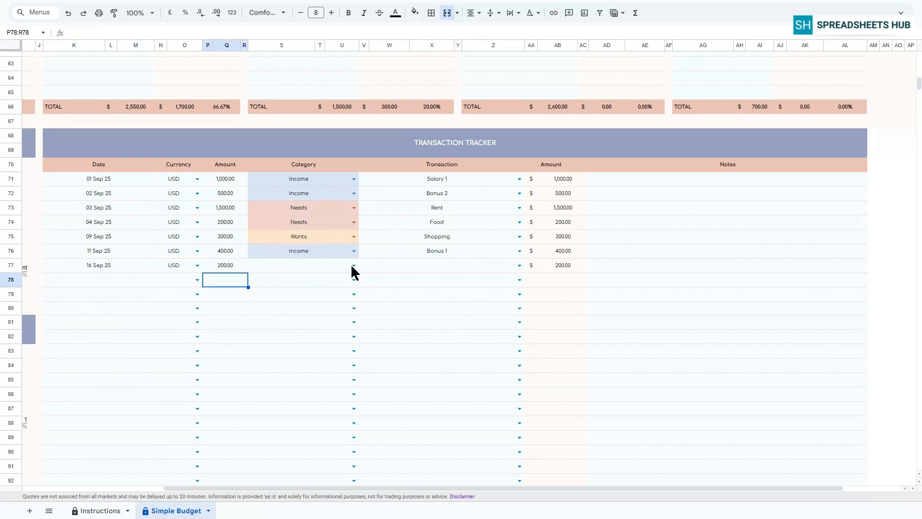
{"action": "left_click", "coordinate": [353, 265]}
{"action": "left_click", "coordinate": [272, 319]}
{"action": "left_click", "coordinate": [519, 265]}
{"action": "left_click", "coordinate": [394, 306]}
Step: Log a transaction dated 15 Sep 25 in USD for 2,000 under Income, Salary 2
{"action": "double_click", "coordinate": [98, 278]}
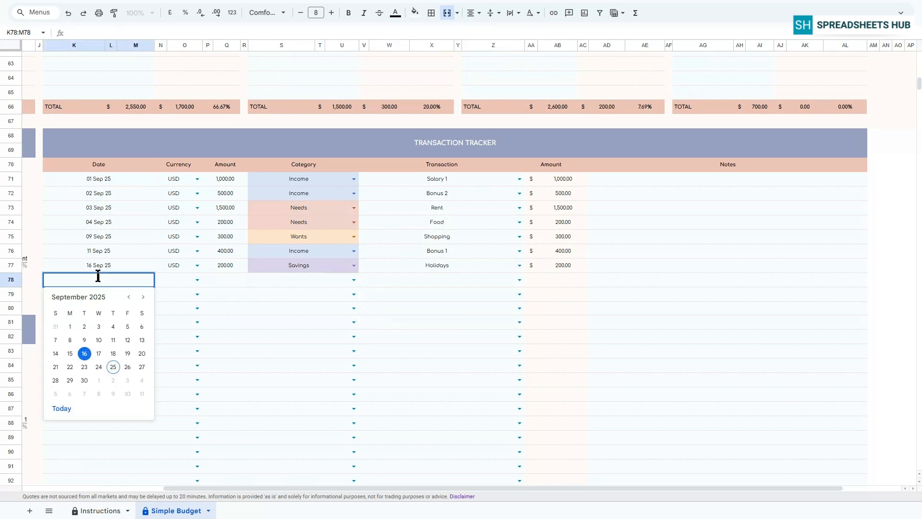
{"action": "left_click", "coordinate": [70, 353]}
{"action": "left_click", "coordinate": [174, 268]}
{"action": "left_click_drag", "start_coordinate": [202, 273], "coordinate": [202, 281]}
{"action": "left_click", "coordinate": [232, 277]}
{"action": "type", "text": "2,00"}
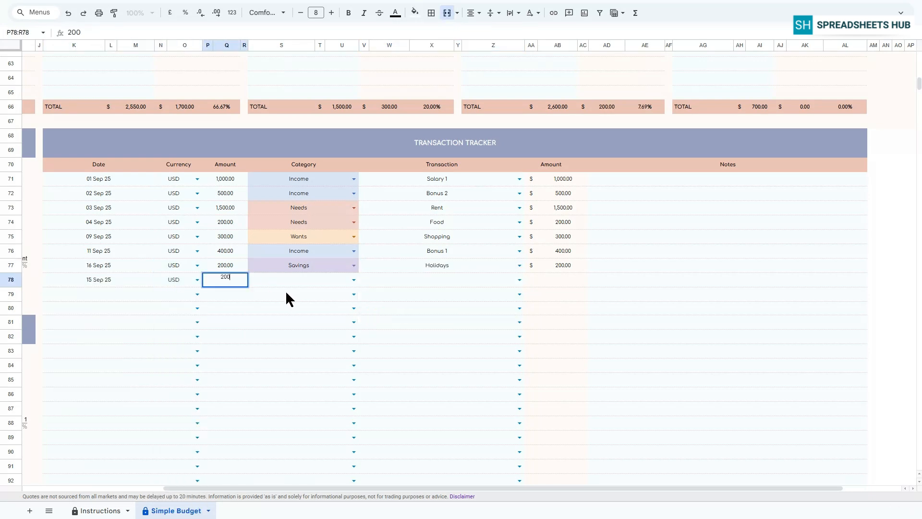
{"action": "type", "text": "0"}
{"action": "key", "text": "Return"}
{"action": "left_click", "coordinate": [354, 279]}
{"action": "left_click", "coordinate": [288, 297]}
{"action": "left_click", "coordinate": [519, 280]}
{"action": "left_click", "coordinate": [456, 305]}
Step: Log a transaction dated 16 Sep 25, filling USD down, for 1,500 under Income, Salary 3
{"action": "double_click", "coordinate": [98, 294]}
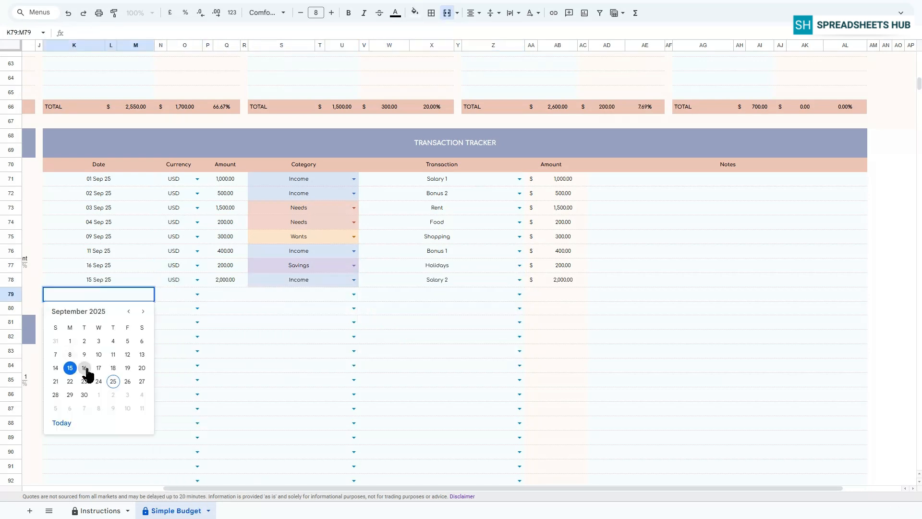
{"action": "left_click", "coordinate": [86, 369]}
{"action": "left_click_drag", "start_coordinate": [168, 280], "coordinate": [166, 291]}
{"action": "key", "text": "ctrl+d"}
{"action": "left_click", "coordinate": [225, 294]}
{"action": "type", "text": "1500"}
{"action": "left_click", "coordinate": [354, 294]}
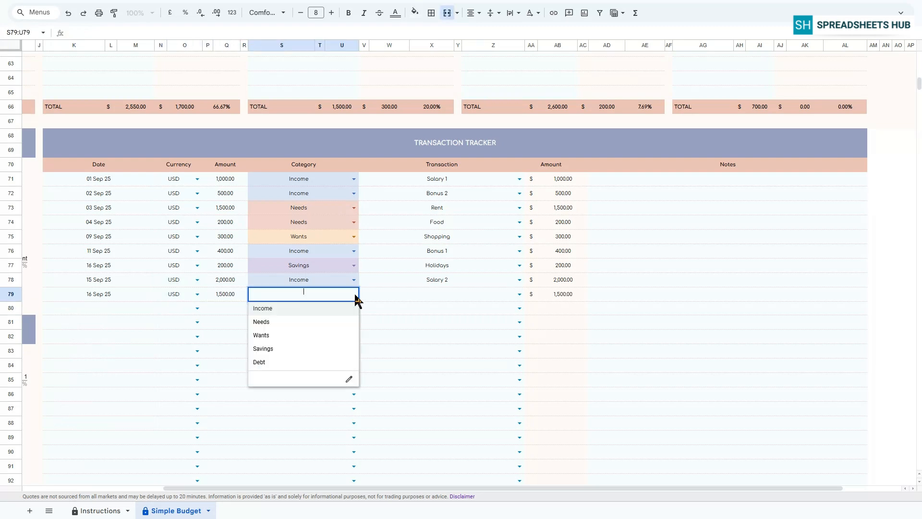
{"action": "left_click", "coordinate": [262, 308]}
{"action": "left_click", "coordinate": [519, 294]}
{"action": "left_click", "coordinate": [381, 335]}
Step: Log a transaction dated 23 Sep 25, filling USD down, for 500 under Debt, Car
{"action": "double_click", "coordinate": [88, 308]}
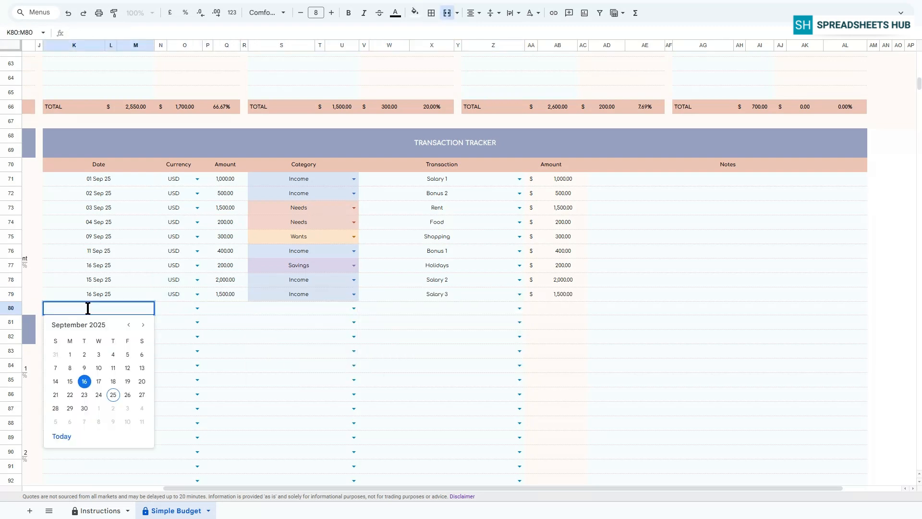
{"action": "left_click", "coordinate": [84, 395]}
{"action": "left_click_drag", "start_coordinate": [168, 293], "coordinate": [195, 306]}
{"action": "key", "text": "ctrl+d"}
{"action": "left_click", "coordinate": [223, 307]}
{"action": "type", "text": "500"}
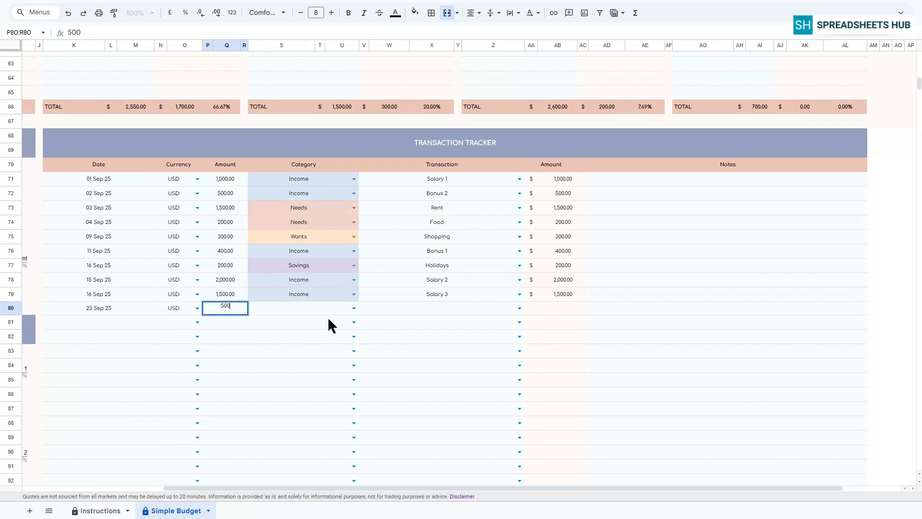
{"action": "left_click", "coordinate": [354, 308]}
{"action": "left_click", "coordinate": [274, 374]}
{"action": "left_click", "coordinate": [519, 308]}
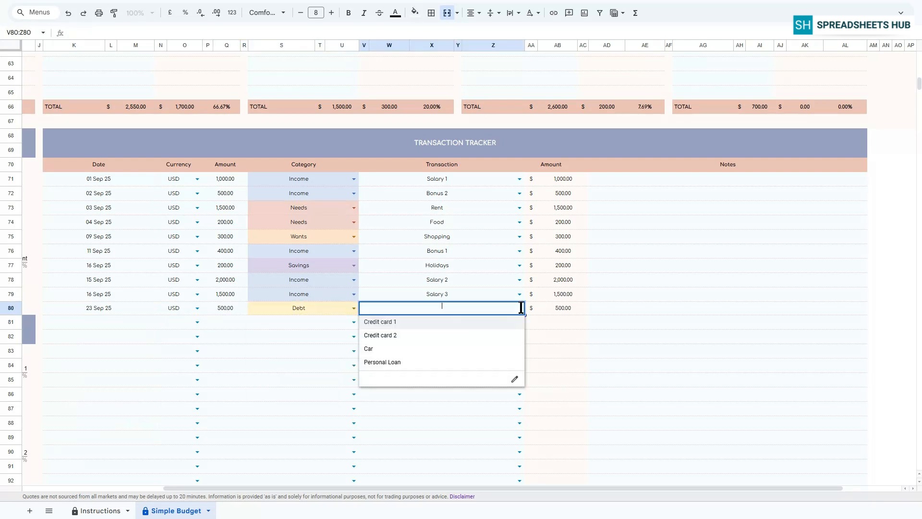
Step: Log a transaction dated 24 Sep 25, filling USD down, for 400 under Wants, Travel
{"action": "double_click", "coordinate": [76, 315]}
{"action": "left_click", "coordinate": [97, 409]}
{"action": "left_click_drag", "start_coordinate": [168, 308], "coordinate": [185, 325]}
{"action": "key", "text": "ctrl+d"}
{"action": "left_click", "coordinate": [223, 322]}
{"action": "type", "text": "4"}
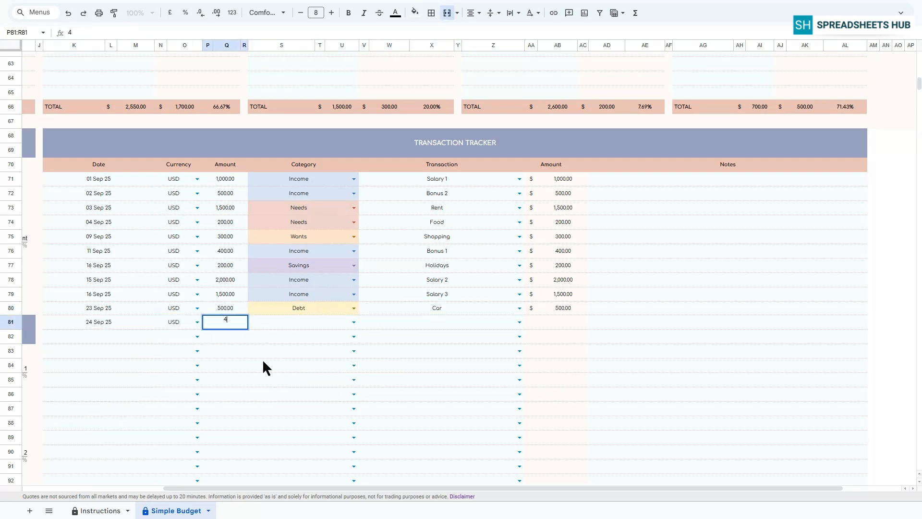
{"action": "type", "text": "00"}
{"action": "key", "text": "Return"}
{"action": "left_click", "coordinate": [354, 322]}
{"action": "left_click", "coordinate": [286, 364]}
{"action": "left_click", "coordinate": [519, 321]}
{"action": "left_click", "coordinate": [408, 363]}
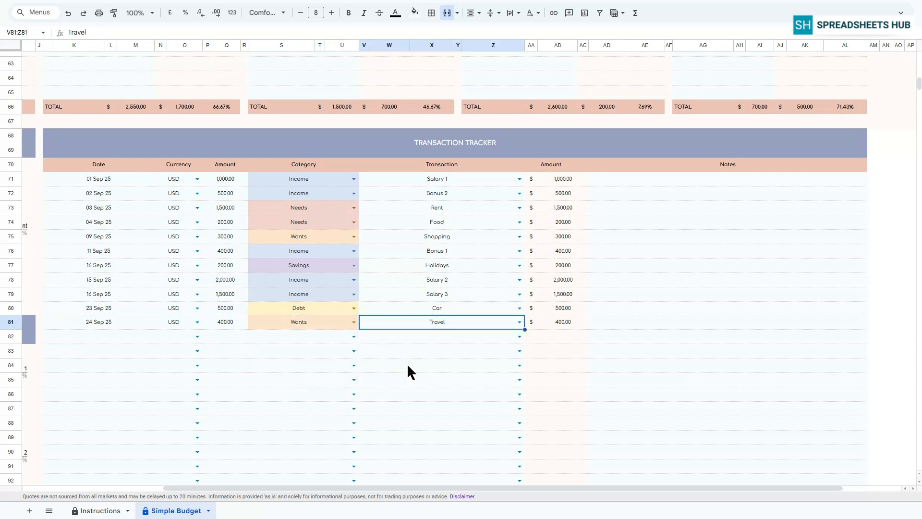
Step: Log a transaction dated 22 Sep 25 in EUR for 400 under Income, Bonus 2, and inspect its converted amount
{"action": "double_click", "coordinate": [76, 337]}
{"action": "left_click", "coordinate": [71, 431]}
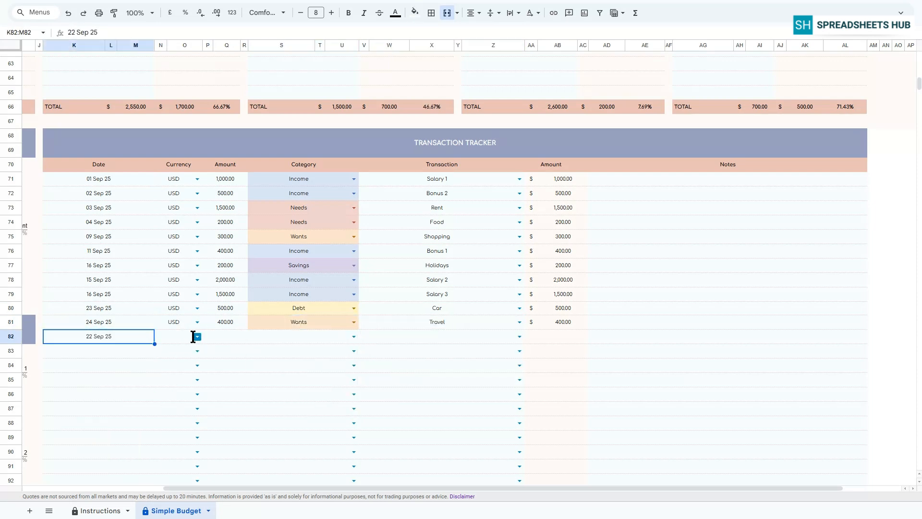
{"action": "left_click", "coordinate": [197, 336]}
{"action": "left_click", "coordinate": [173, 370]}
{"action": "left_click", "coordinate": [245, 336]}
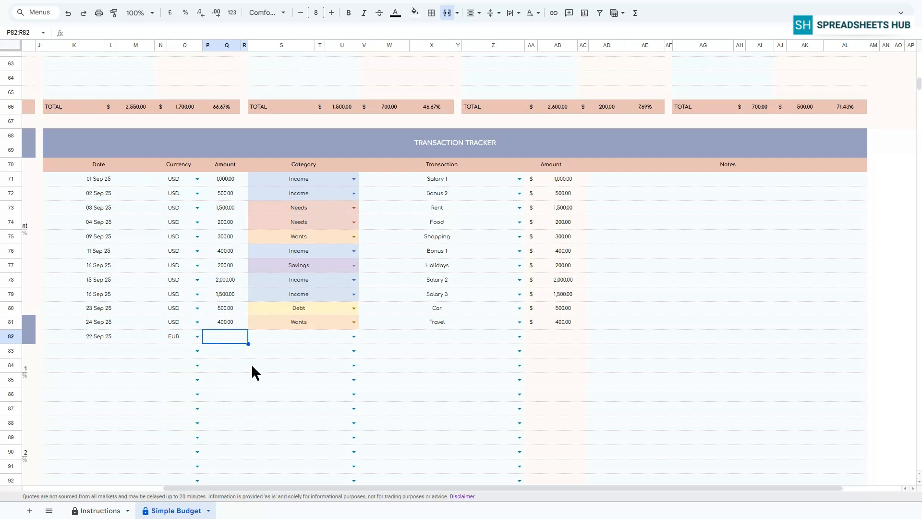
{"action": "type", "text": "400"}
{"action": "key", "text": "Return"}
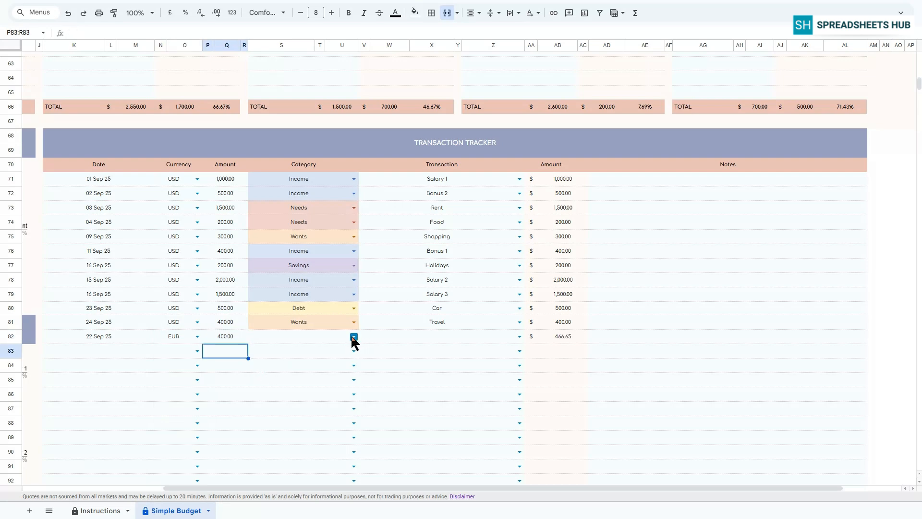
{"action": "left_click", "coordinate": [353, 336]}
{"action": "left_click", "coordinate": [262, 351]}
{"action": "left_click", "coordinate": [519, 336]}
{"action": "left_click", "coordinate": [437, 404]}
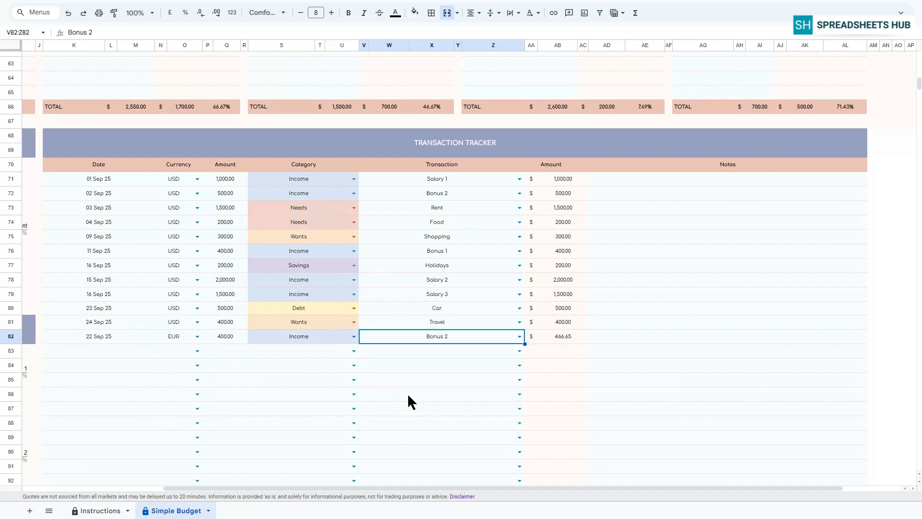
{"action": "left_click", "coordinate": [559, 339]}
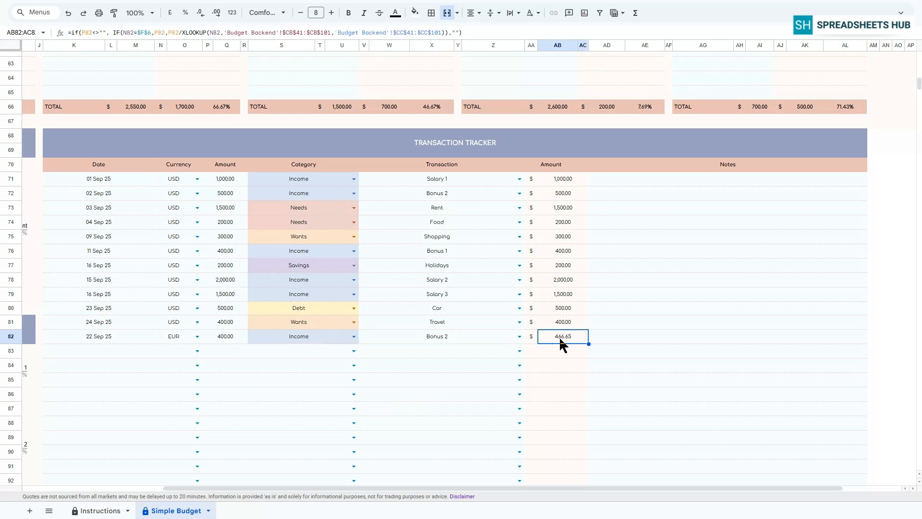
{"action": "left_click", "coordinate": [474, 337]}
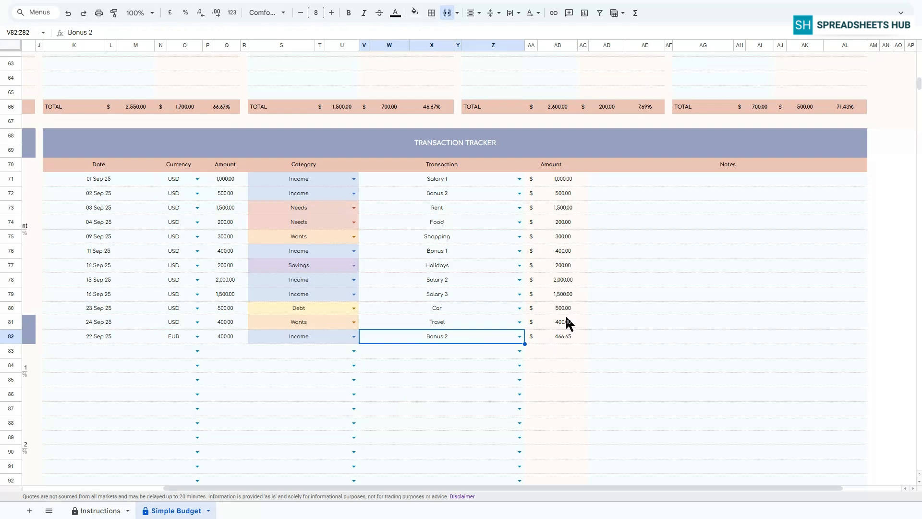
Step: Review the dashboard sections, charts and summary tables across the sheet for the updated totals
{"action": "scroll", "coordinate": [841, 272], "scroll_direction": "up", "scroll_amount": 20}
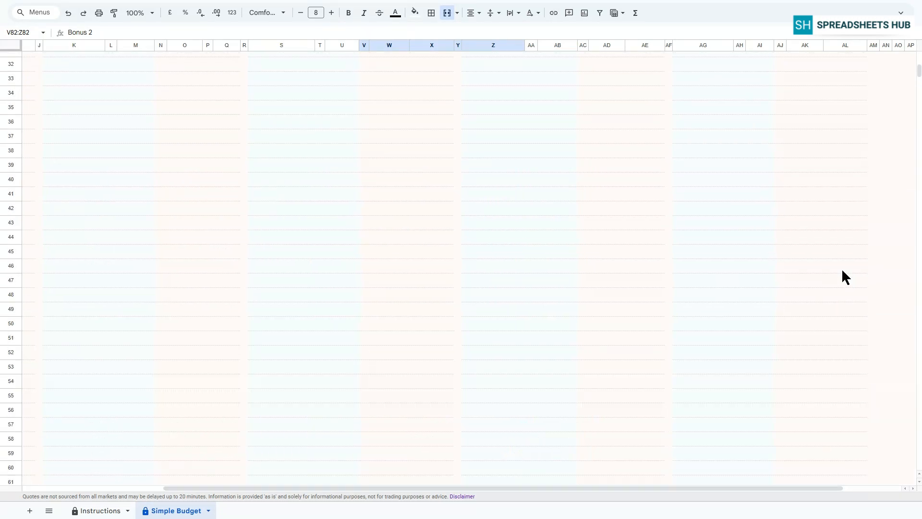
{"action": "left_click_drag", "start_coordinate": [504, 486], "coordinate": [310, 476]}
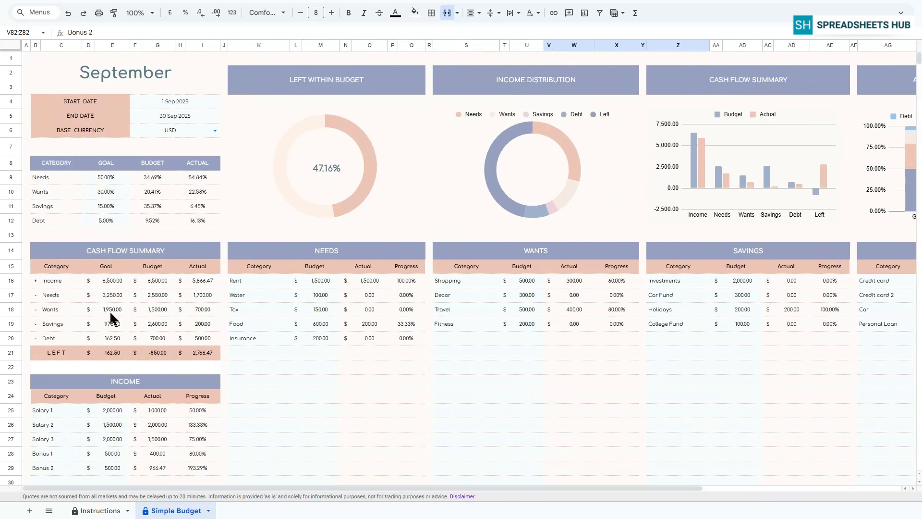
{"action": "left_click", "coordinate": [342, 86]}
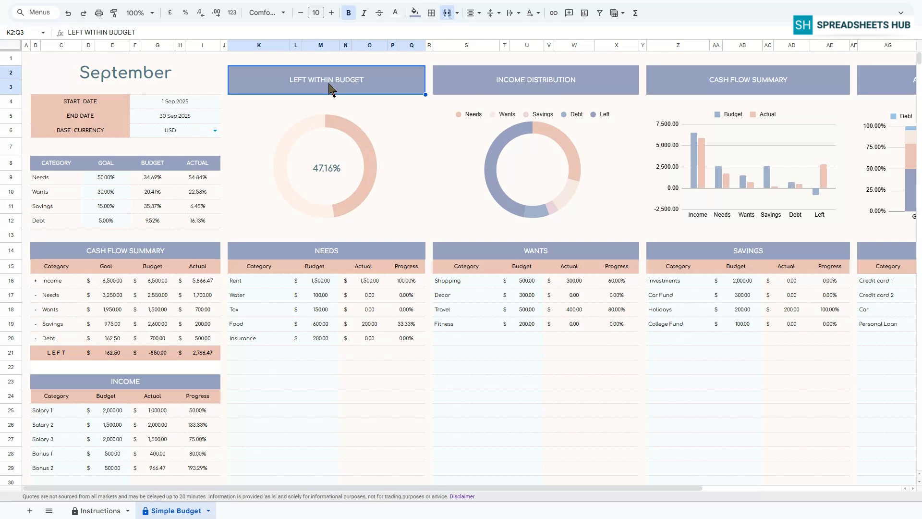
{"action": "left_click", "coordinate": [524, 87]}
{"action": "left_click_drag", "start_coordinate": [451, 485], "coordinate": [565, 483]}
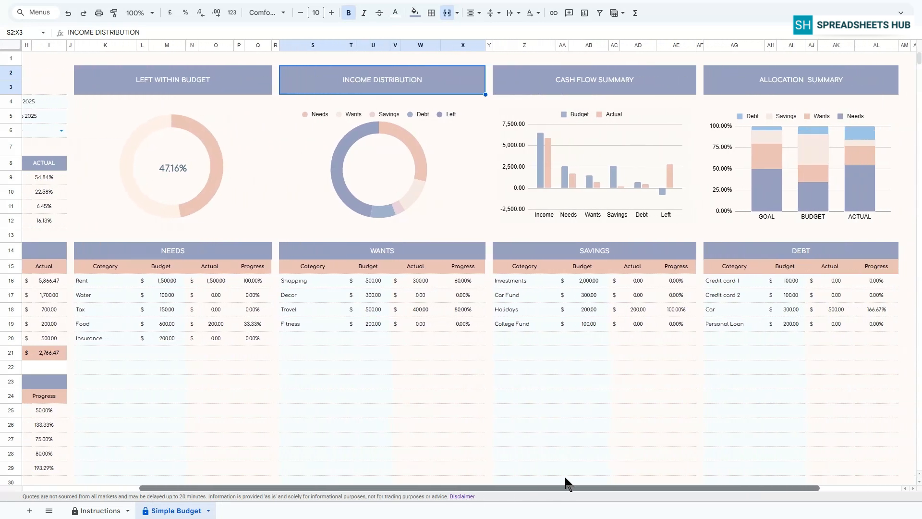
{"action": "left_click", "coordinate": [635, 88]}
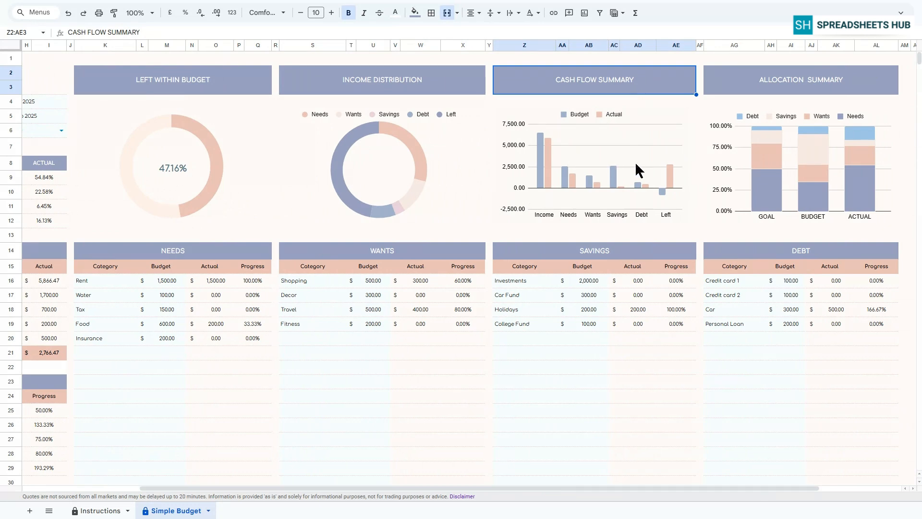
{"action": "left_click", "coordinate": [766, 81]}
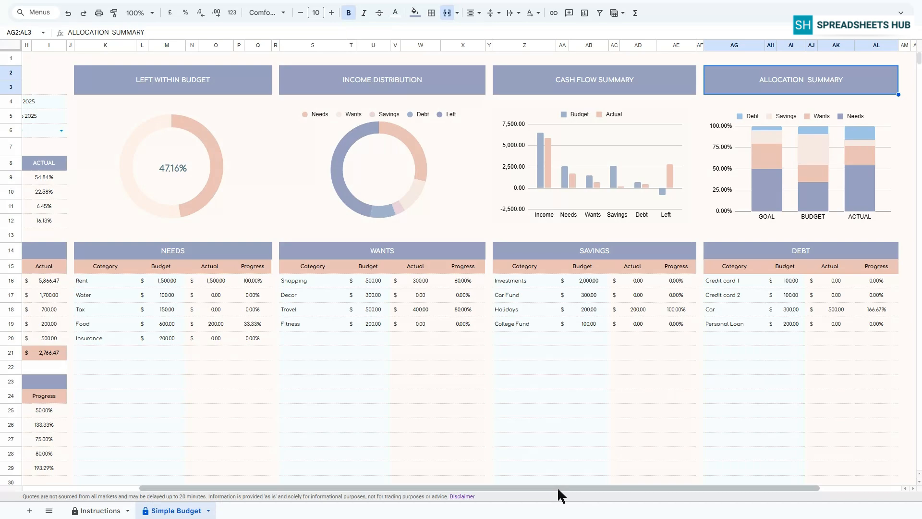
{"action": "left_click_drag", "start_coordinate": [557, 486], "coordinate": [330, 482]}
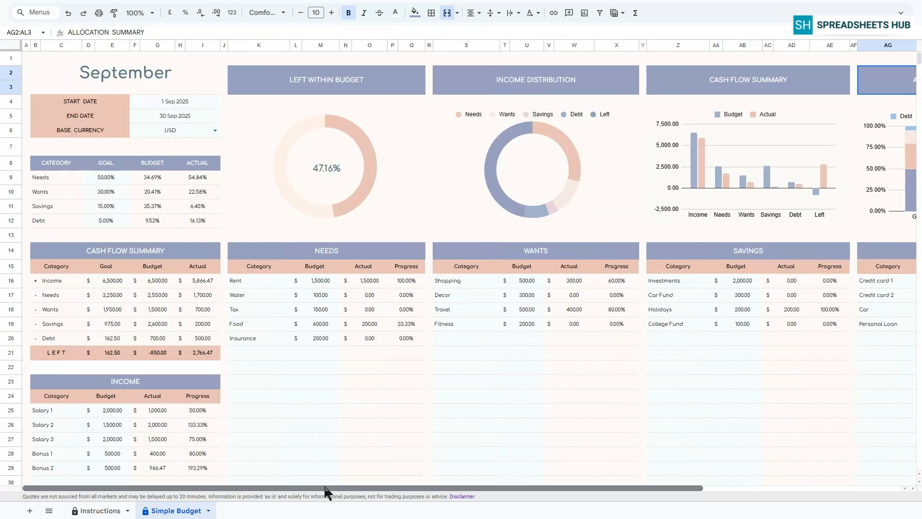
{"action": "scroll", "coordinate": [307, 380], "scroll_direction": "down", "scroll_amount": 4}
{"action": "scroll", "coordinate": [307, 375], "scroll_direction": "down", "scroll_amount": 9}
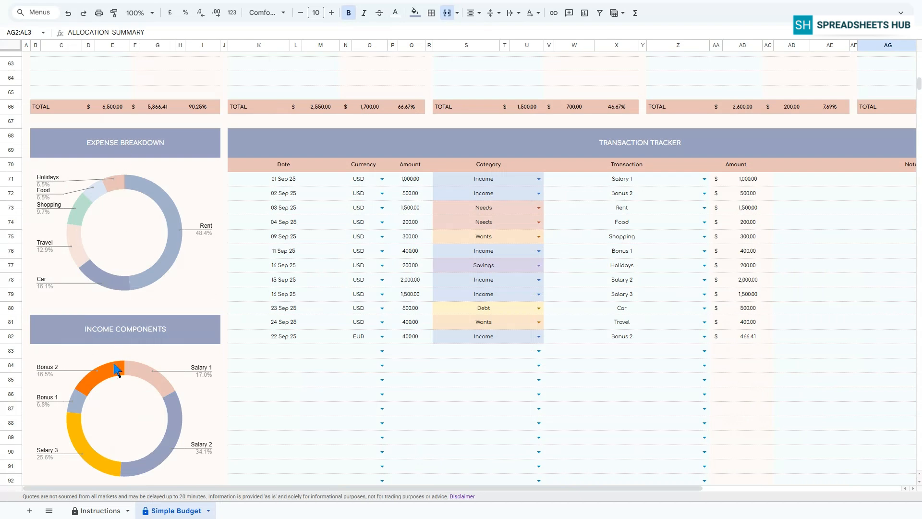
{"action": "left_click", "coordinate": [124, 149]}
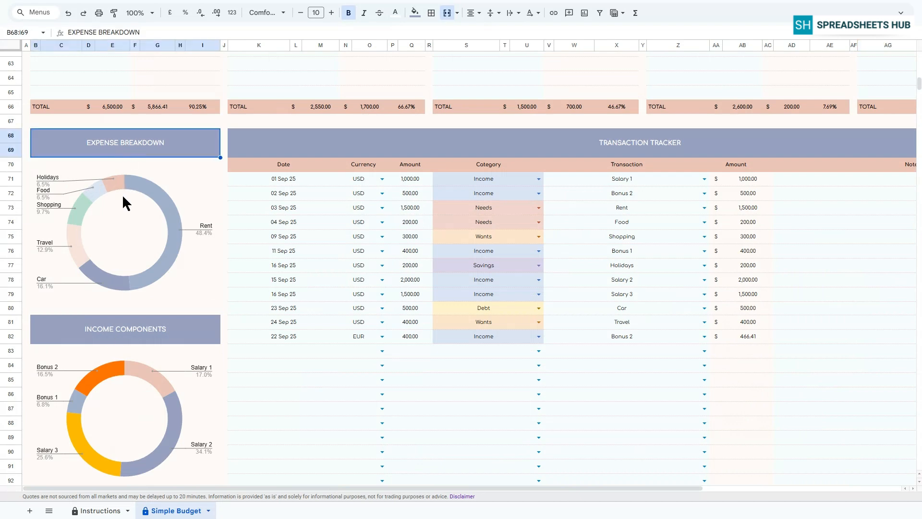
{"action": "left_click", "coordinate": [114, 337]}
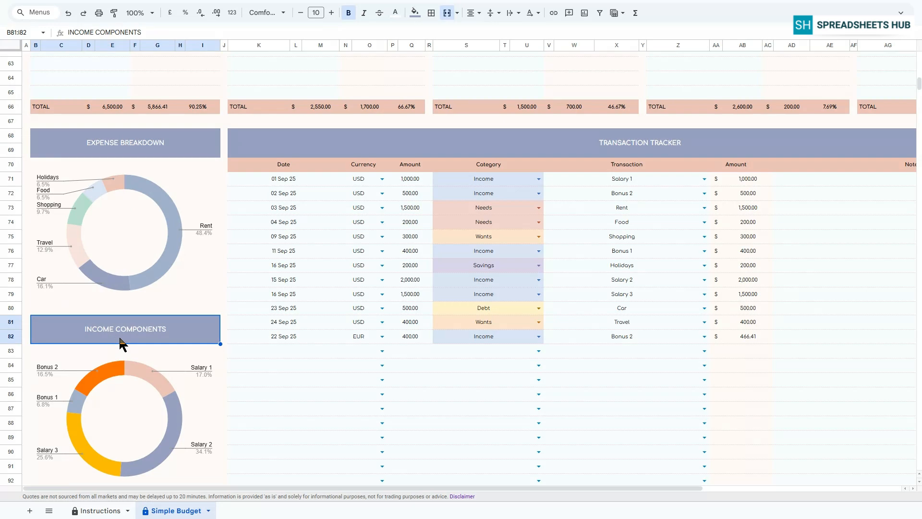
{"action": "scroll", "coordinate": [384, 297], "scroll_direction": "up", "scroll_amount": 7}
{"action": "scroll", "coordinate": [384, 296], "scroll_direction": "up", "scroll_amount": 13}
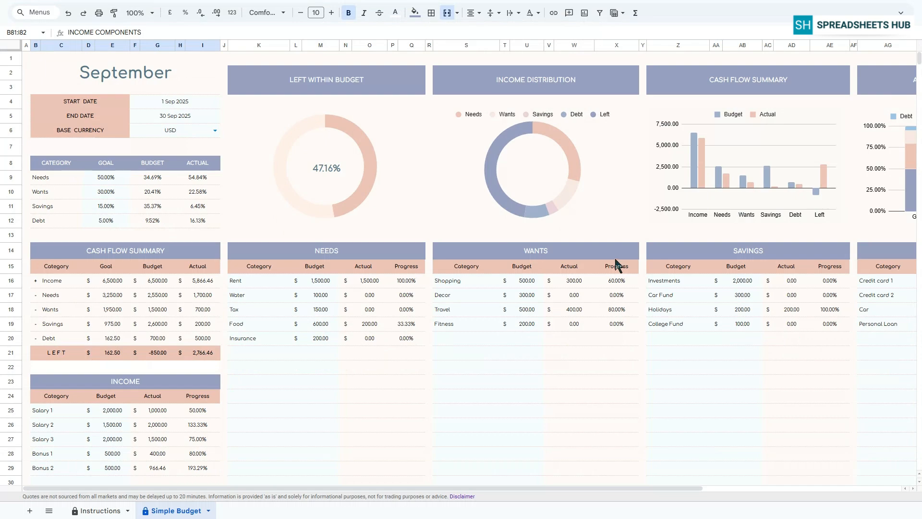
{"action": "scroll", "coordinate": [665, 275], "scroll_direction": "down", "scroll_amount": 20}
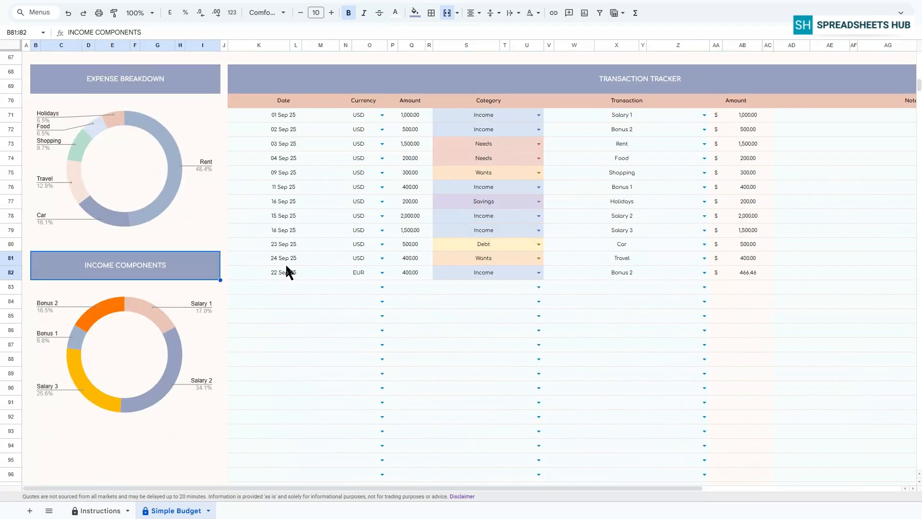
Step: Change the EUR Bonus 2 transaction's date to 01 Oct 25 and review the dashboard totals
{"action": "double_click", "coordinate": [282, 272]}
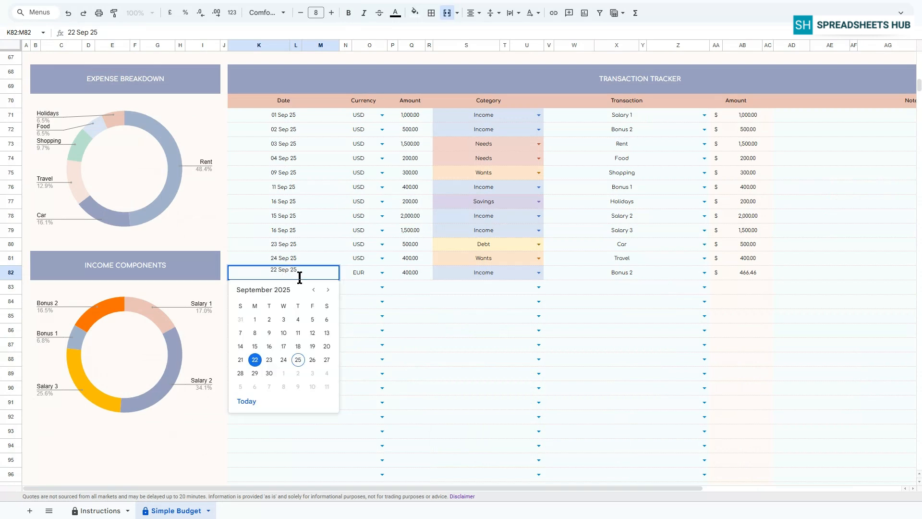
{"action": "left_click", "coordinate": [284, 374]}
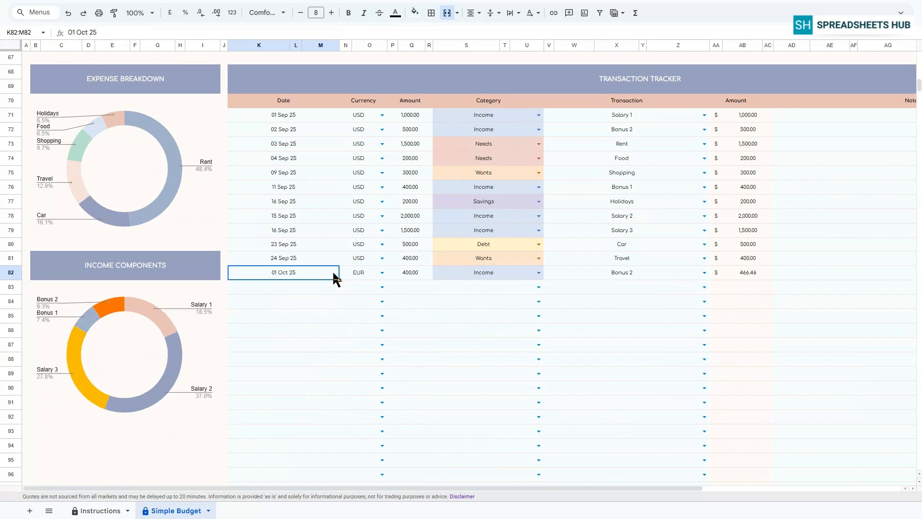
{"action": "scroll", "coordinate": [826, 335], "scroll_direction": "up", "scroll_amount": 5}
{"action": "scroll", "coordinate": [825, 336], "scroll_direction": "down", "scroll_amount": 4}
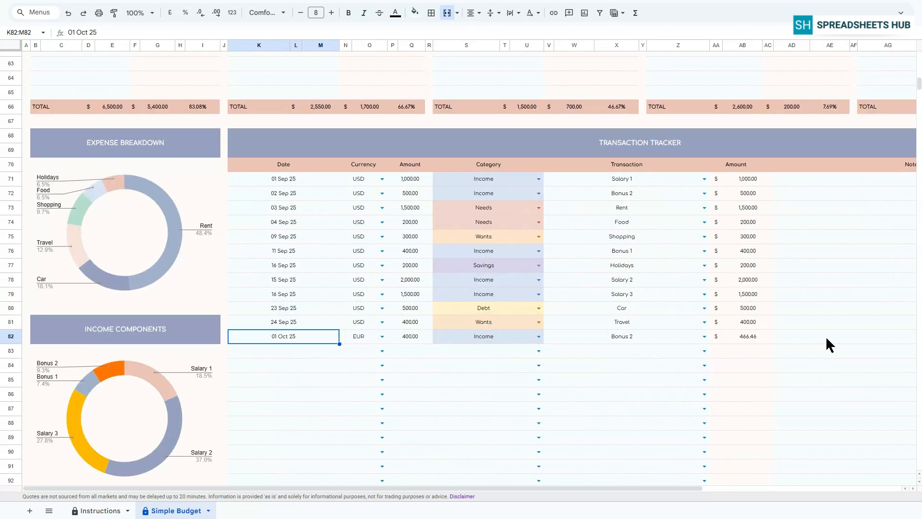
{"action": "scroll", "coordinate": [825, 336], "scroll_direction": "up", "scroll_amount": 5}
{"action": "scroll", "coordinate": [825, 336], "scroll_direction": "up", "scroll_amount": 12}
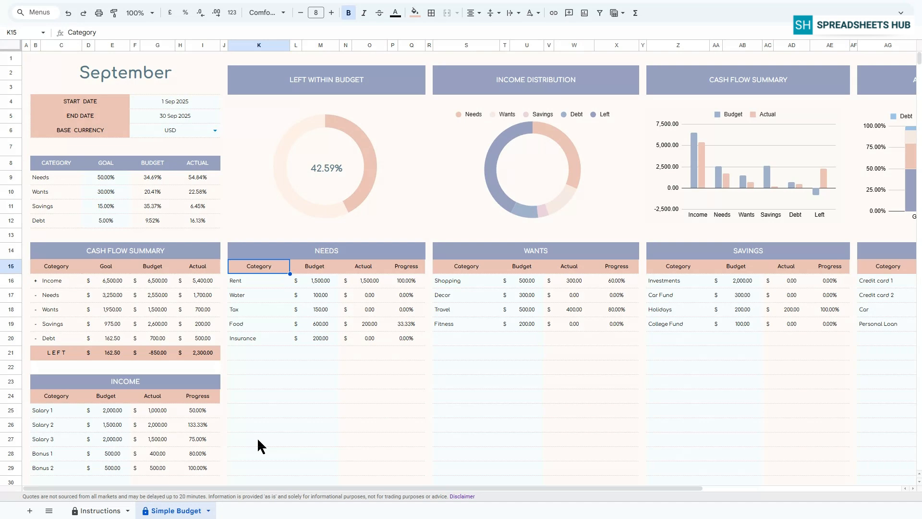
{"action": "left_click_drag", "start_coordinate": [263, 487], "coordinate": [377, 486]}
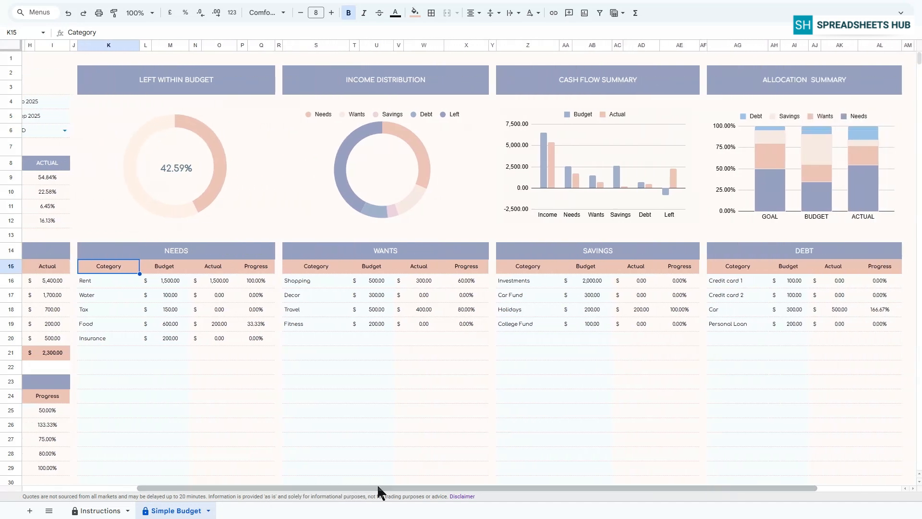